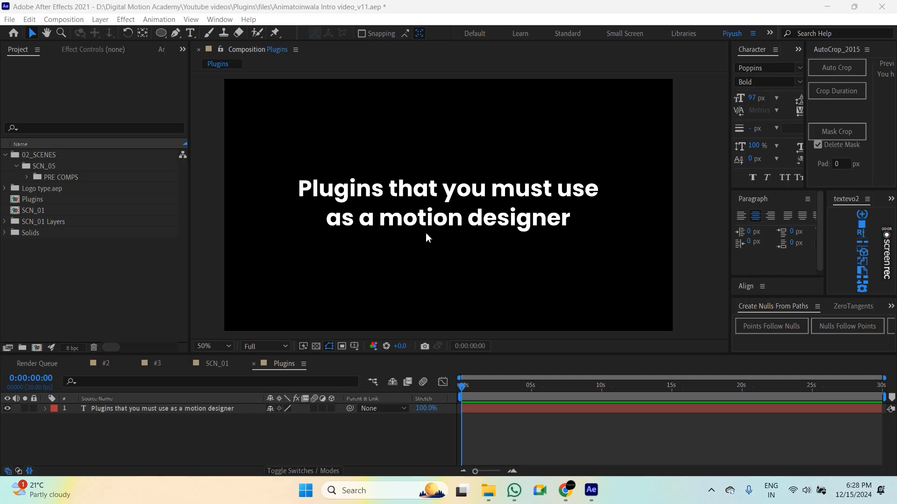
In the SCN_01 composition, pre-compose the white cat layer on the sofa as "cat".
left_click(212, 364)
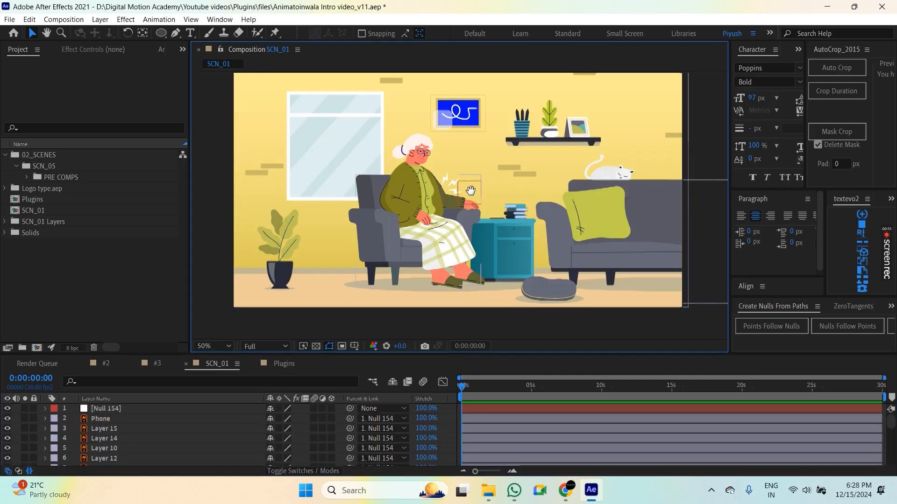
key("h")
key("v")
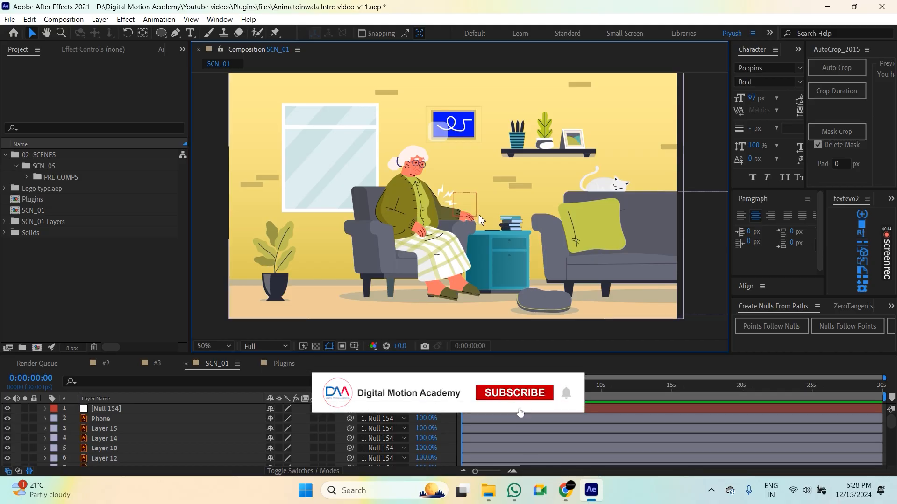
left_click_drag(472, 215, 444, 211)
left_click(582, 188)
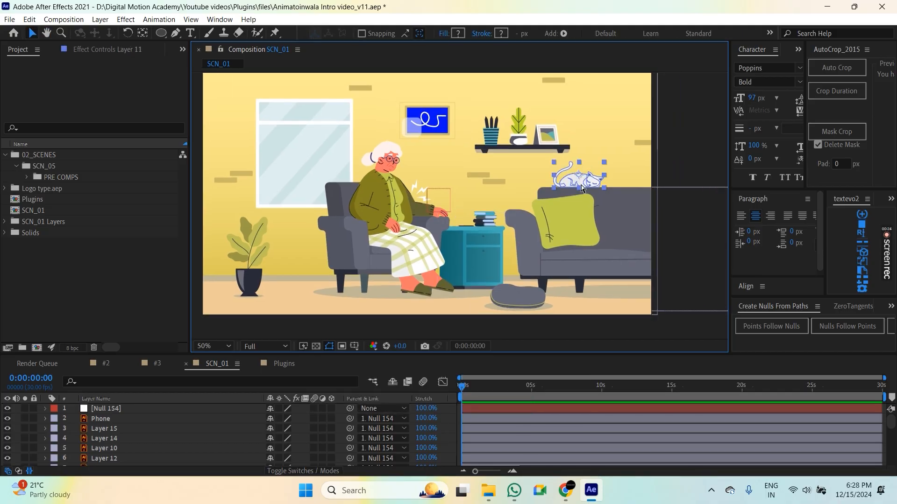
key("ctrl+shift+c")
type("cat")
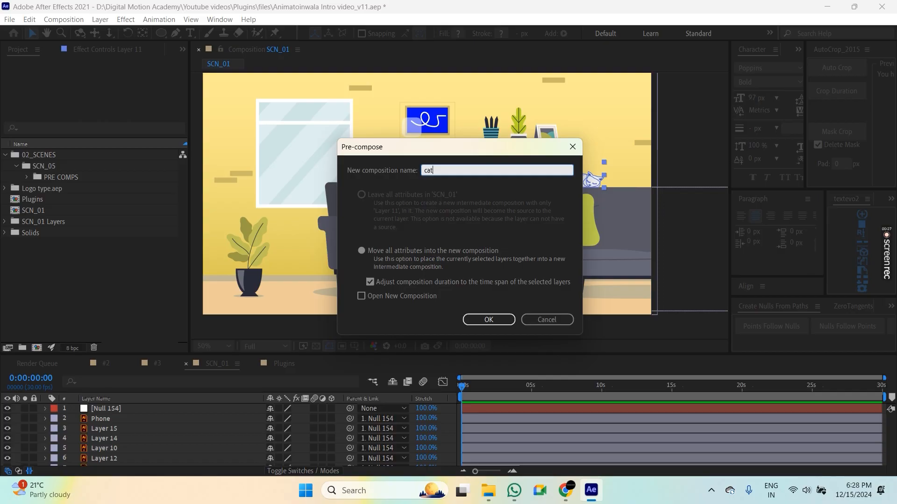
key("Return")
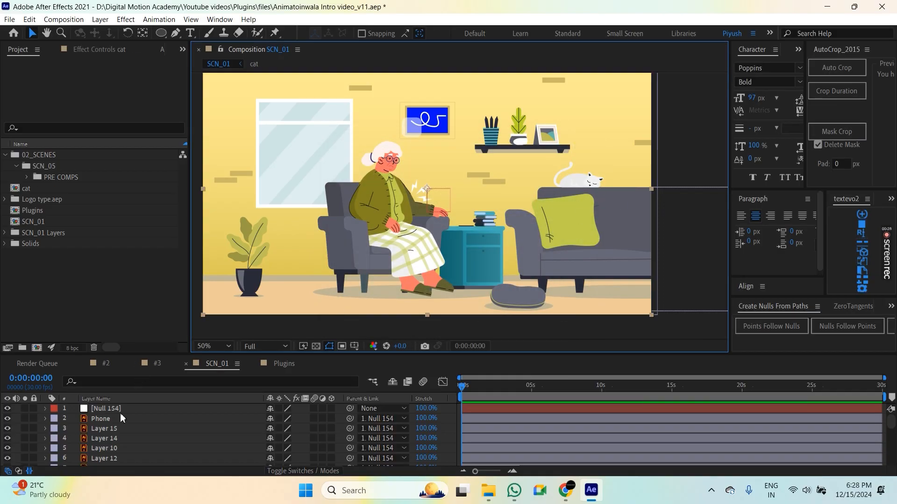
Open the cat composition to check its frame size around the artwork, and return to SCN_01.
double_click(26, 189)
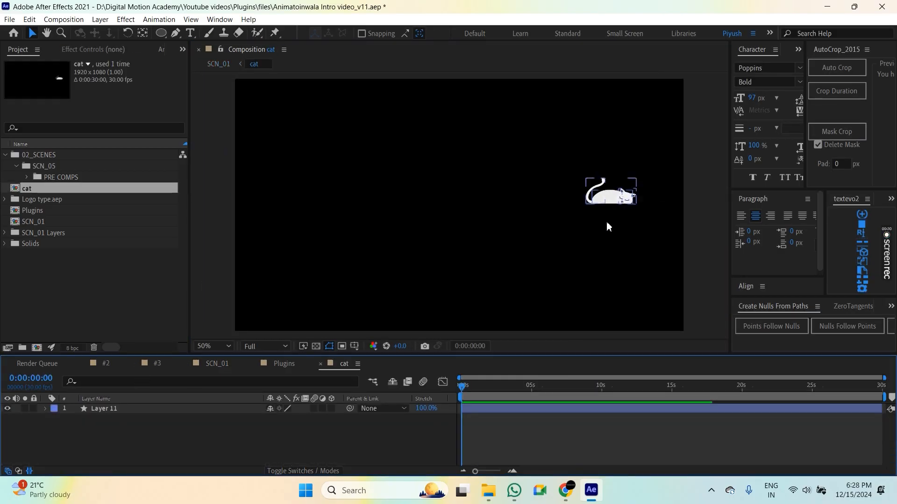
key("Tab")
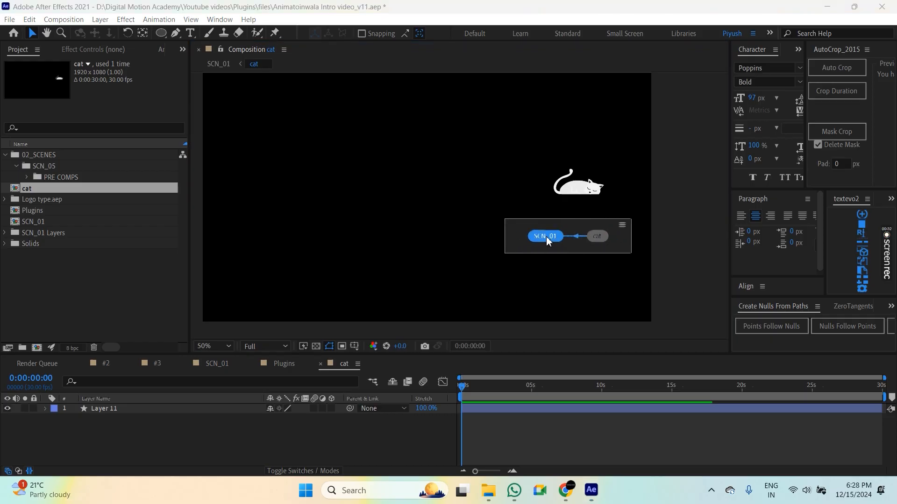
left_click(546, 237)
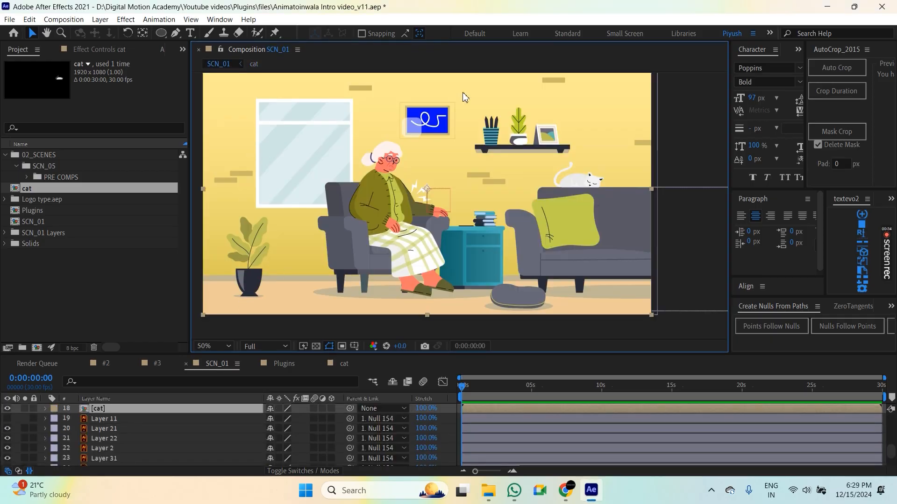
Select the cat pre-comp layer in SCN_01 and enlarge the AutoCrop_2015 script area to show its crop info.
left_click(117, 438)
left_click(117, 458)
left_click(122, 429)
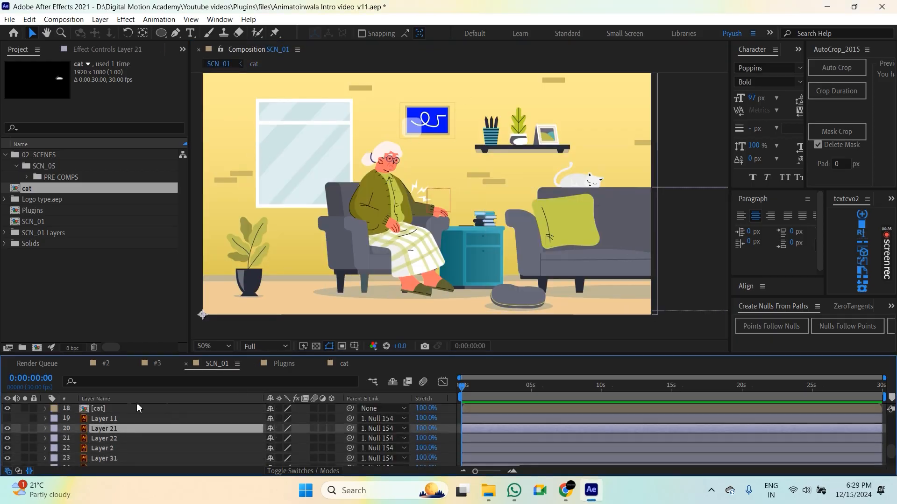
left_click(107, 408)
left_click_drag(402, 271, 410, 274)
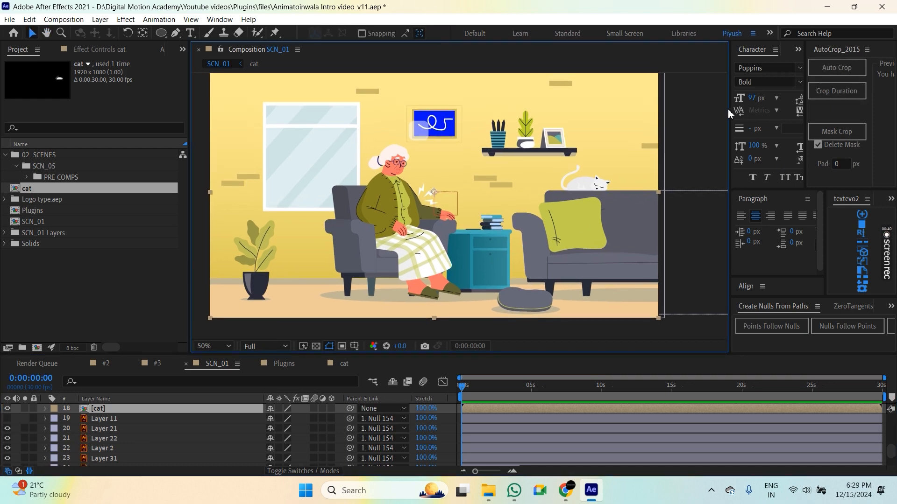
left_click_drag(729, 112, 644, 119)
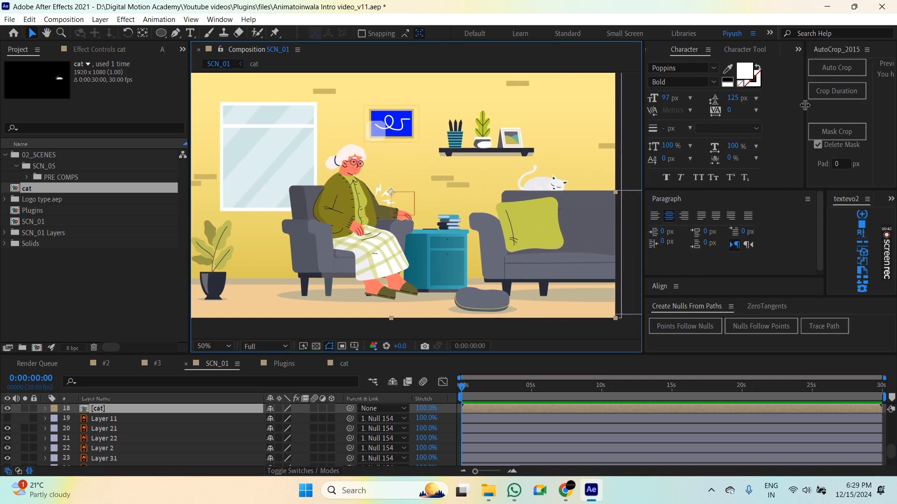
left_click_drag(804, 105, 690, 107)
Auto-crop the cat pre-comp with a padding of 50 px.
left_click(726, 164)
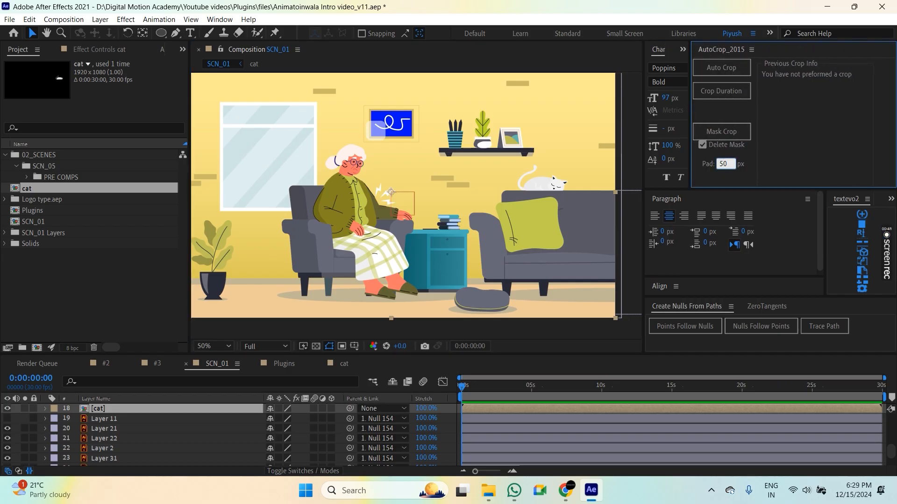
type("50")
key("Return")
left_click(108, 408)
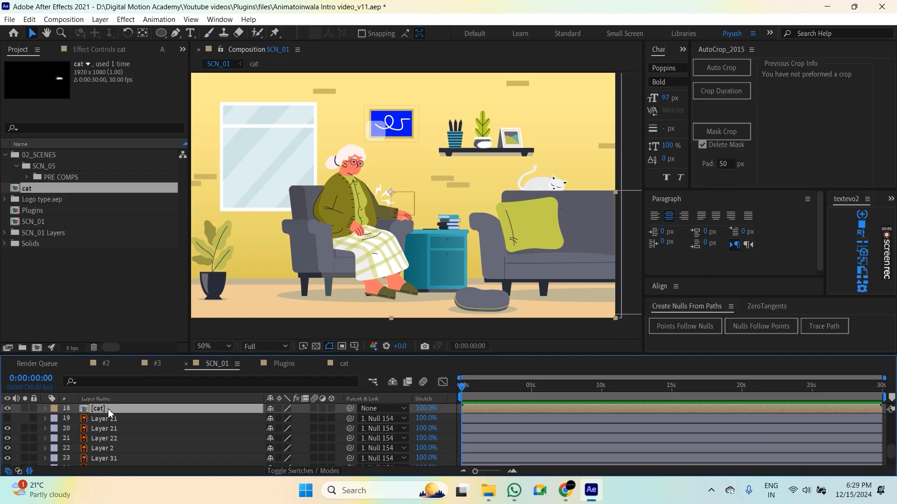
left_click(717, 70)
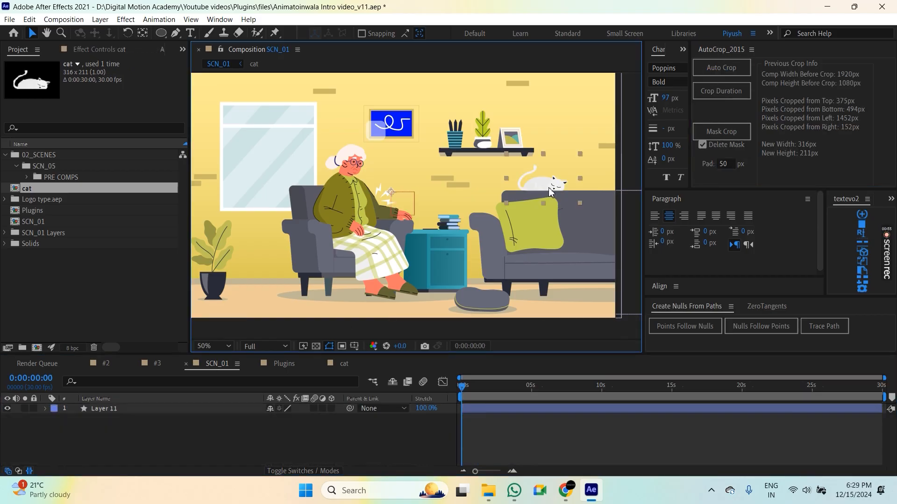
Open the cropped cat composition to examine its new frame bounds, and return to SCN_01.
double_click(551, 191)
key("slash")
left_click(429, 207)
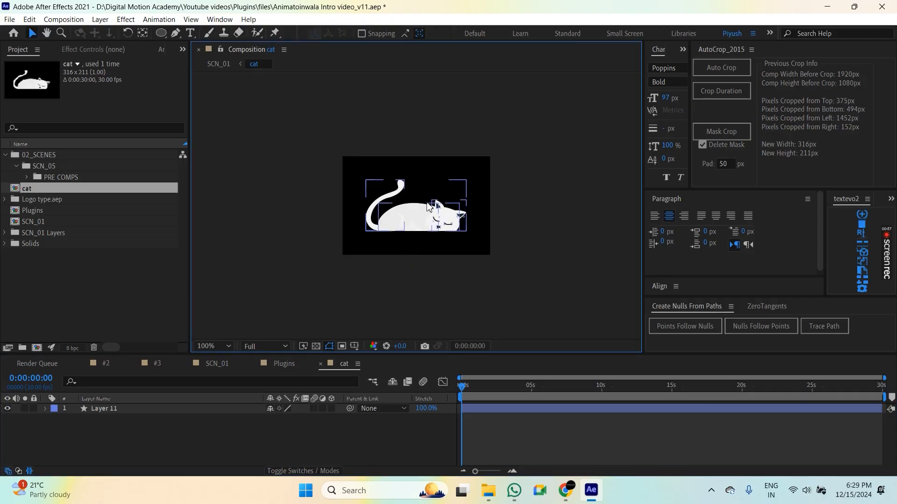
key("Tab")
left_click(429, 203)
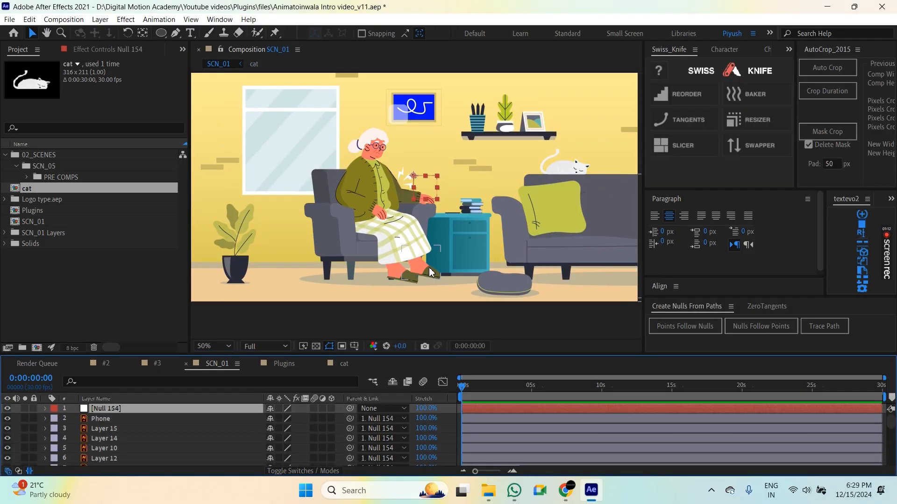
At 1 second, keyframe Null 154 with a scale of 205% and a position of 1346, 754.
left_click_drag(430, 272, 436, 283)
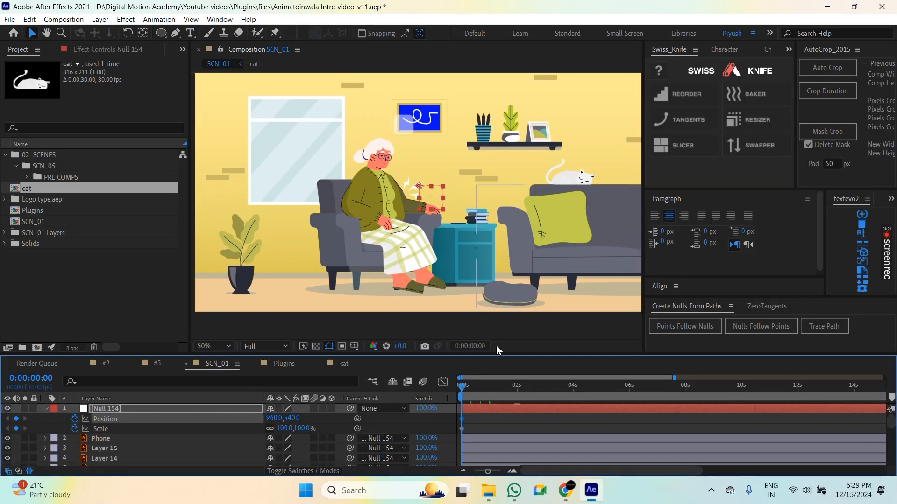
key("shift+Page_Down")
key("shift+Page_Down")
key("shift+Page_Down")
left_click_drag(286, 429, 344, 428)
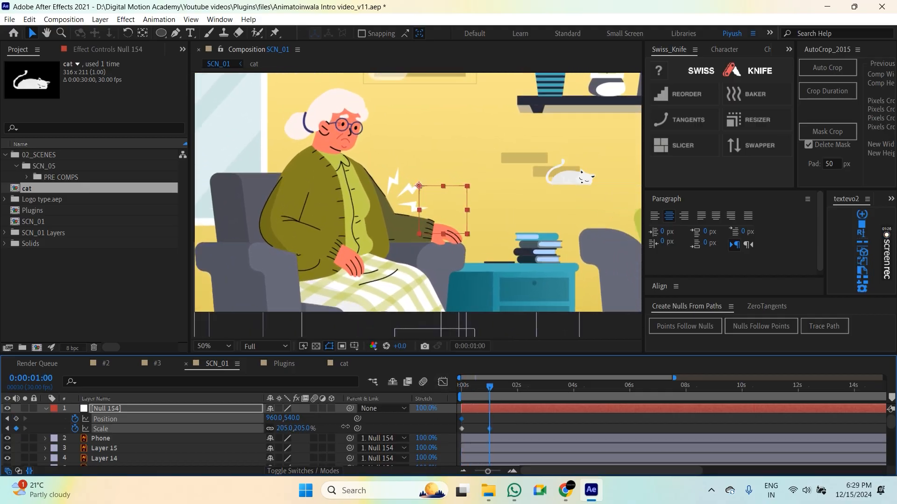
left_click_drag(449, 216, 540, 266)
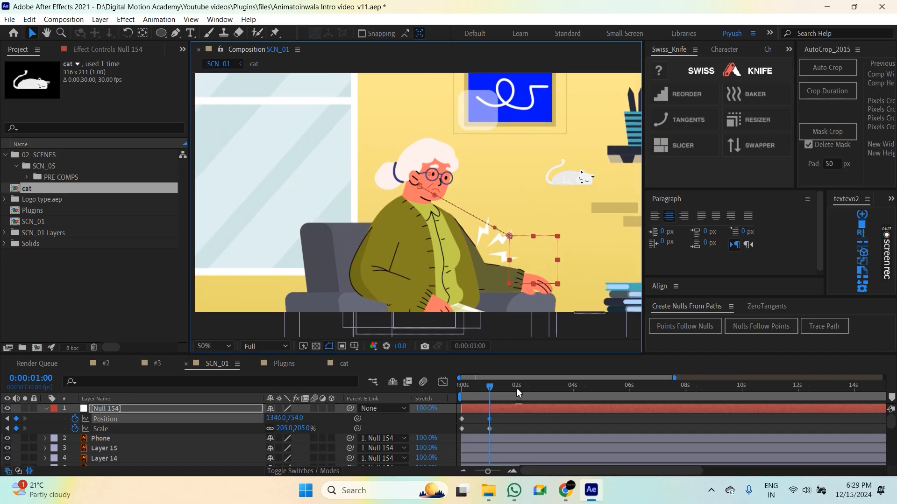
Ease the Scale keyframes of Null 154 by shaping their speed curve into a sharp peak.
scroll(475, 428, "up", 3)
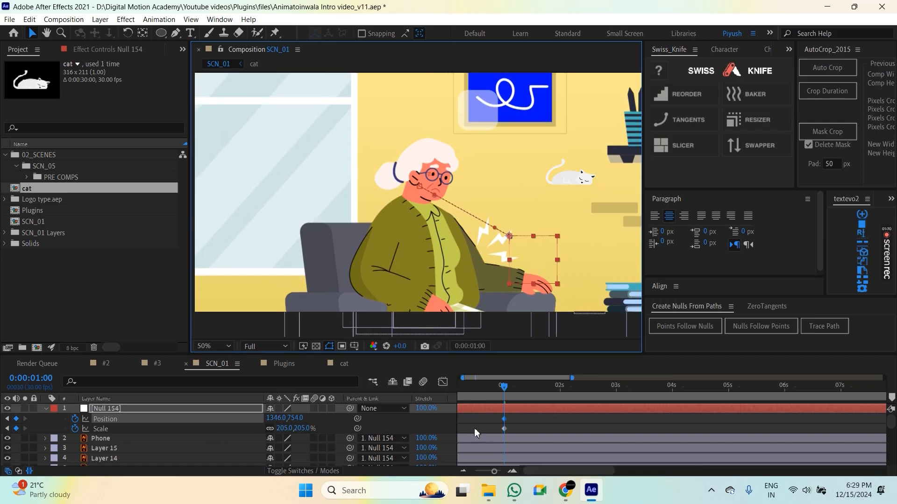
left_click_drag(526, 421, 491, 441)
left_click(443, 381)
key("shift+F3")
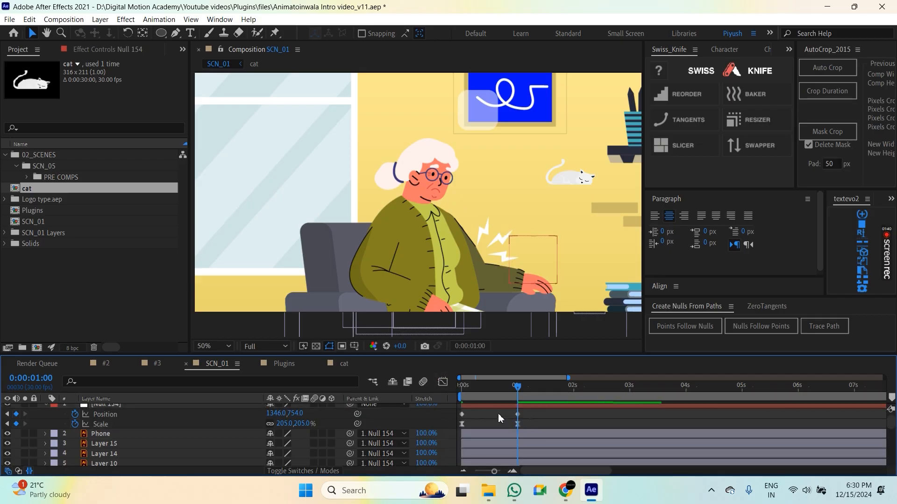
Sharpen the speed curve of Null 154's Position keyframes and preview the camera move.
left_click(448, 413)
left_click(443, 382)
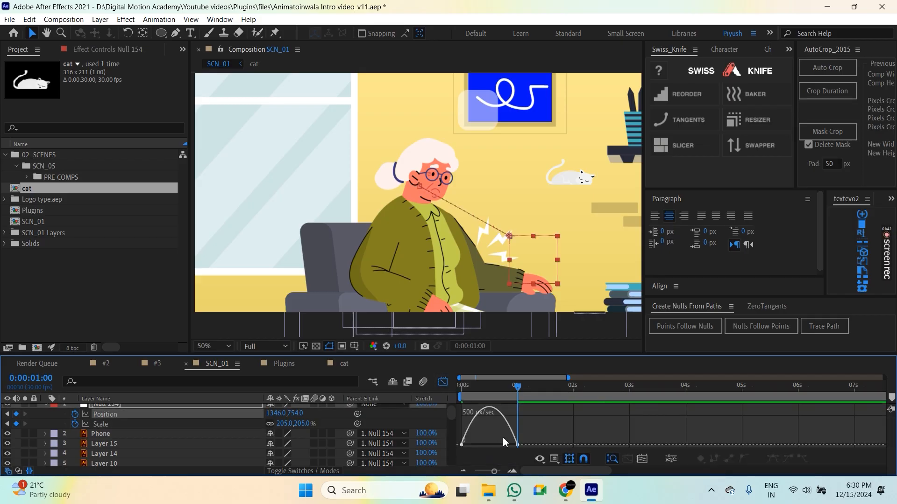
left_click(505, 445)
left_click_drag(508, 445, 480, 443)
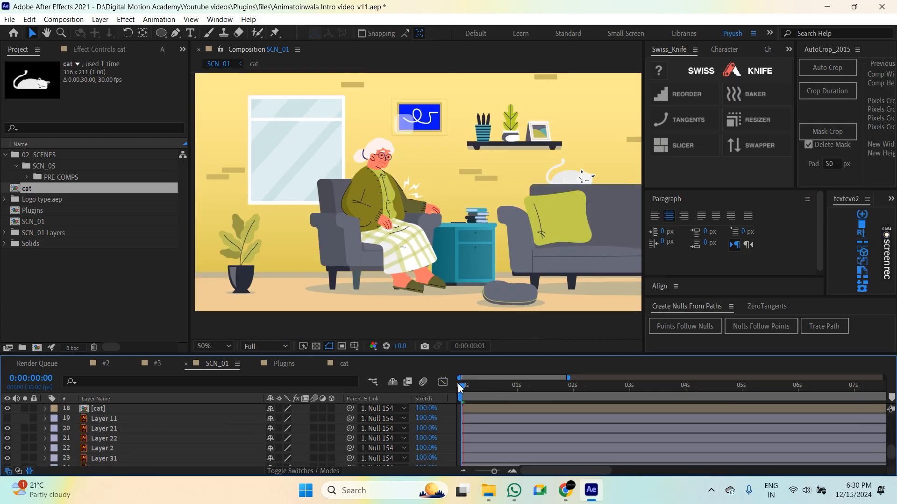
key("space")
key("space")
Show the Position and Scale speed curves of Null 154 together in an enlarged Graph Editor.
scroll(481, 413, "up", 7)
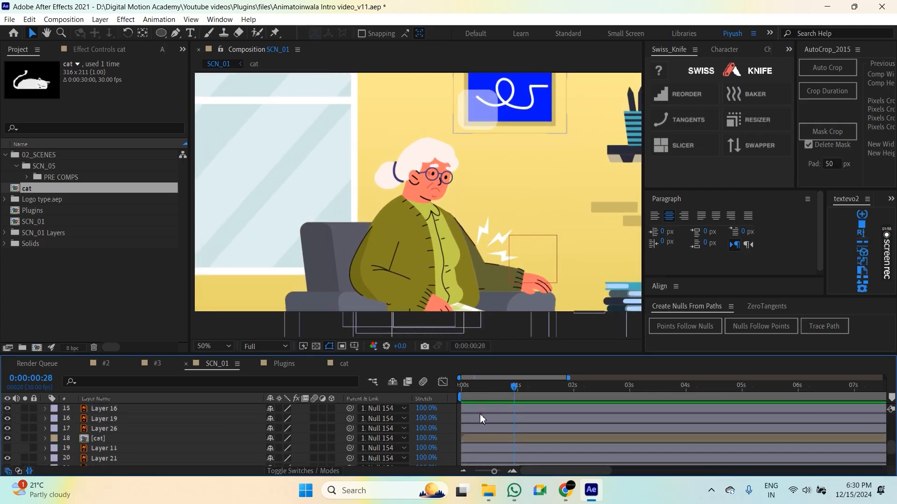
left_click(481, 410)
left_click_drag(531, 424, 455, 428)
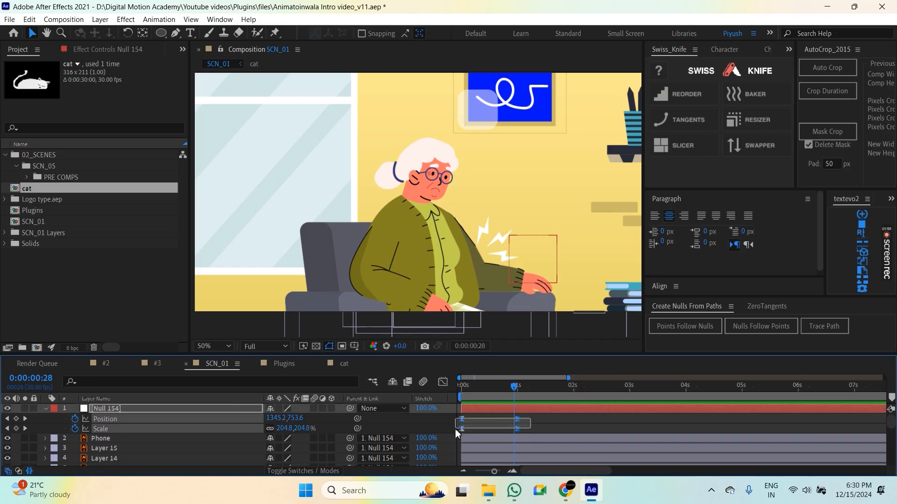
left_click(442, 382)
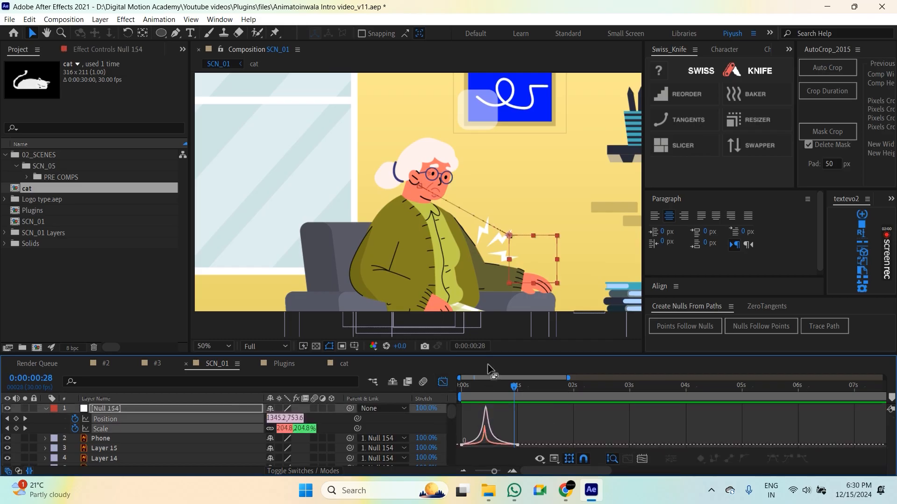
left_click_drag(494, 360, 494, 292)
scroll(561, 402, "left", 1)
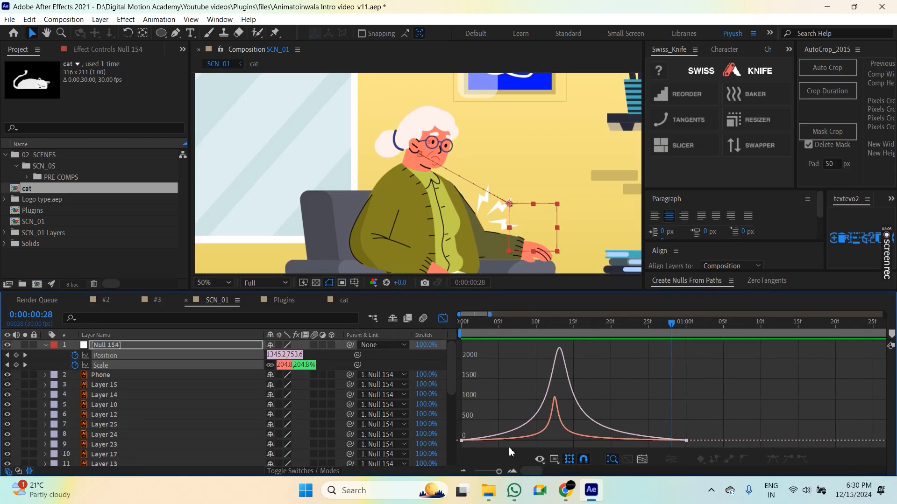
Inspect the Scale speed curve alone, compare it with the Position curve, and return to the keyframe view.
left_click(112, 366)
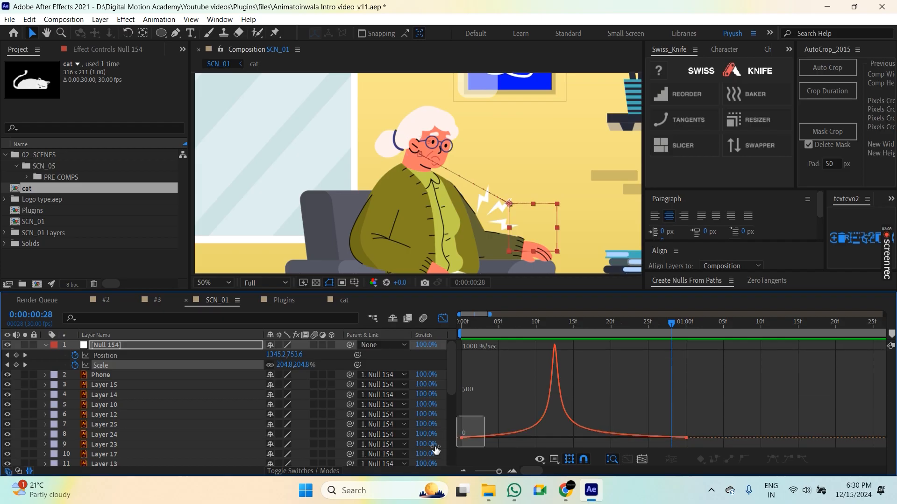
left_click(132, 356, "shift")
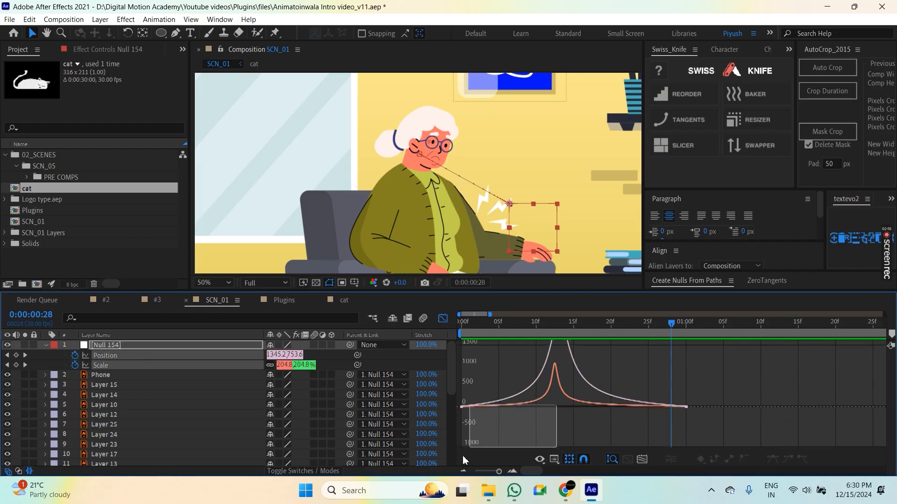
left_click_drag(545, 434, 423, 461)
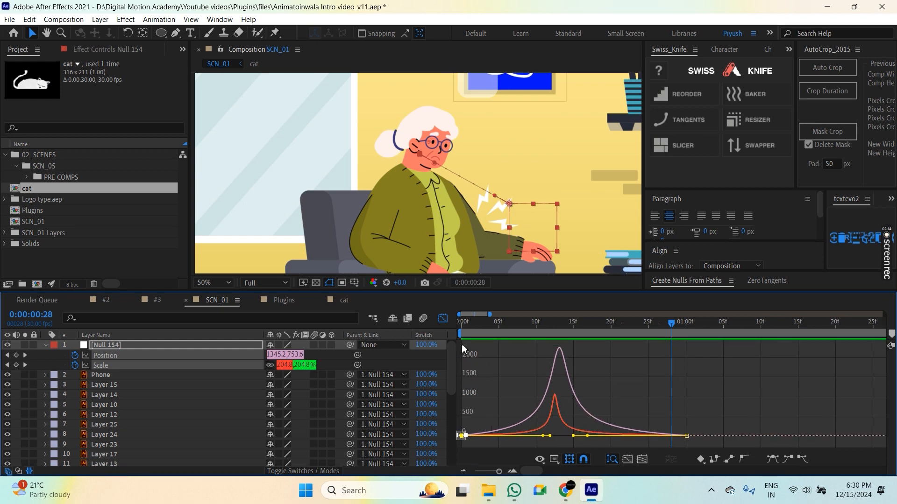
left_click(443, 319)
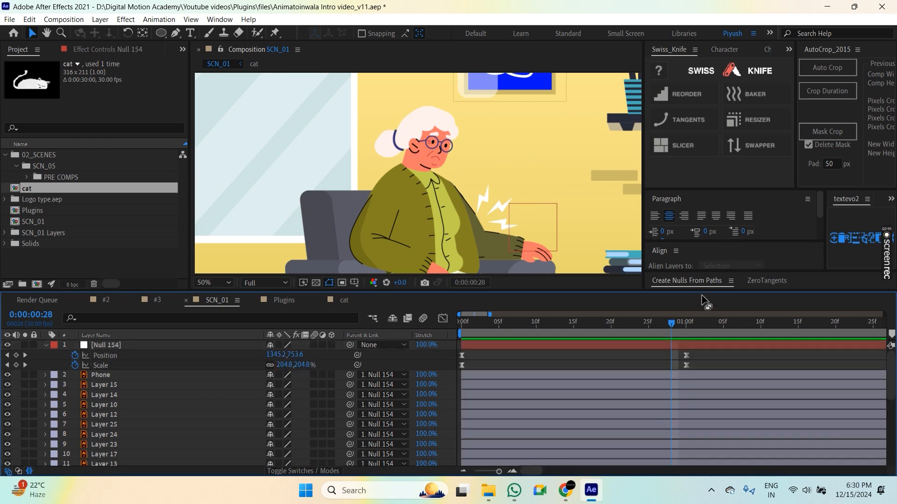
Bring up EaseCopy and copy the easing from Null 154's two Scale keyframes.
left_click_drag(704, 298, 702, 337)
left_click_drag(825, 231, 719, 231)
left_click(813, 199)
left_click_drag(701, 407, 461, 418)
left_click(760, 227)
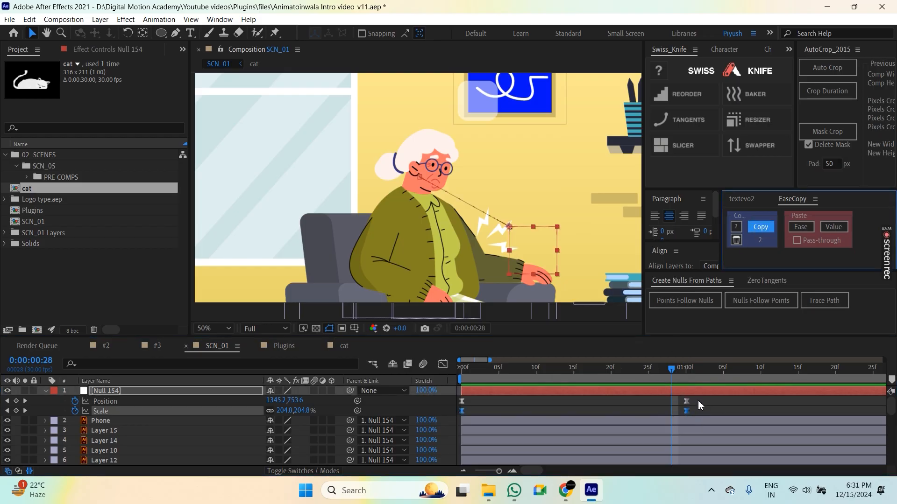
Paste only the copied ease onto Null 154's Position keyframes and compare both speed curves in the Graph Editor.
left_click_drag(698, 397, 455, 401)
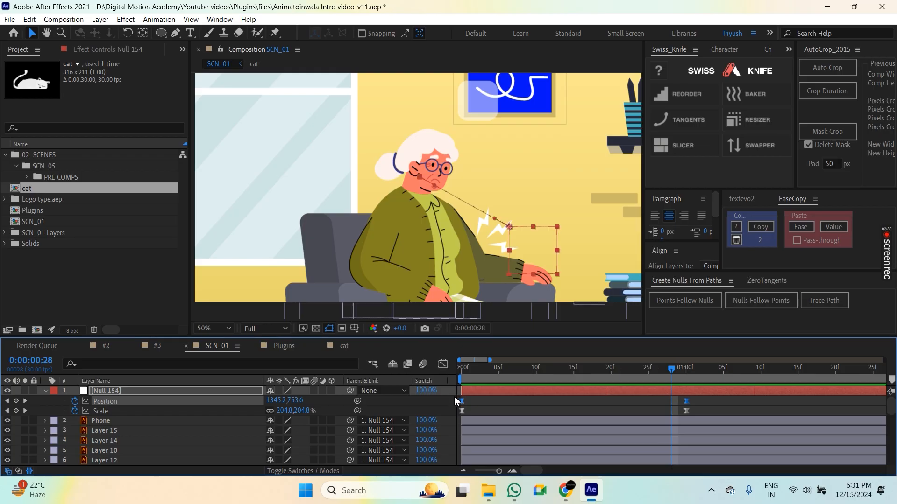
left_click(806, 227)
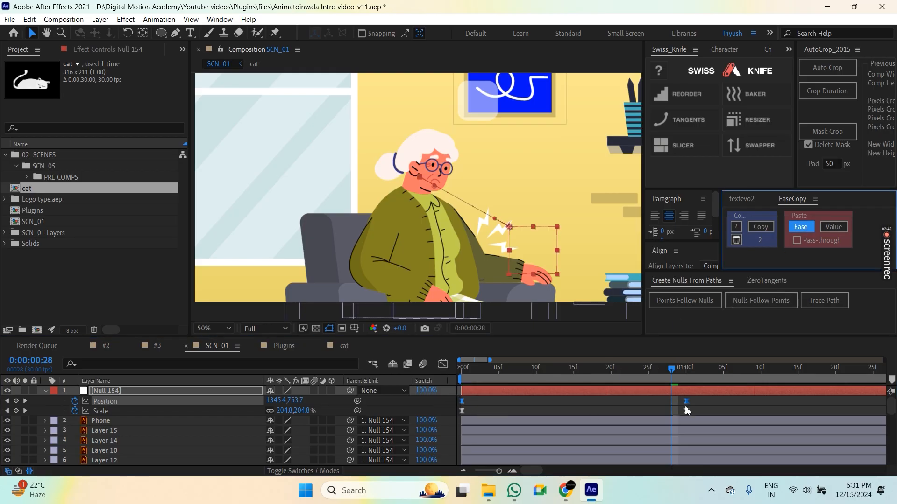
left_click_drag(685, 405, 444, 402)
left_click(443, 364)
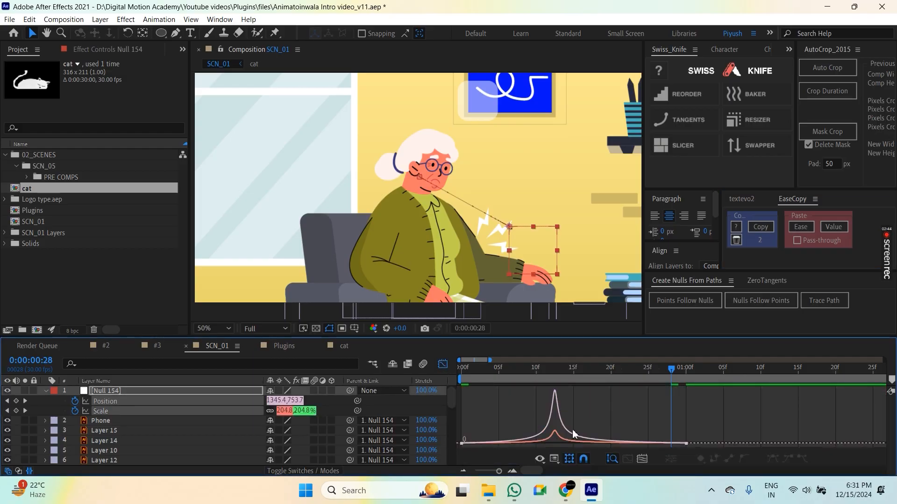
Return to the keyframe view and preview Null 154's camera move from the first frame of SCN_01.
left_click(443, 363)
key("Home")
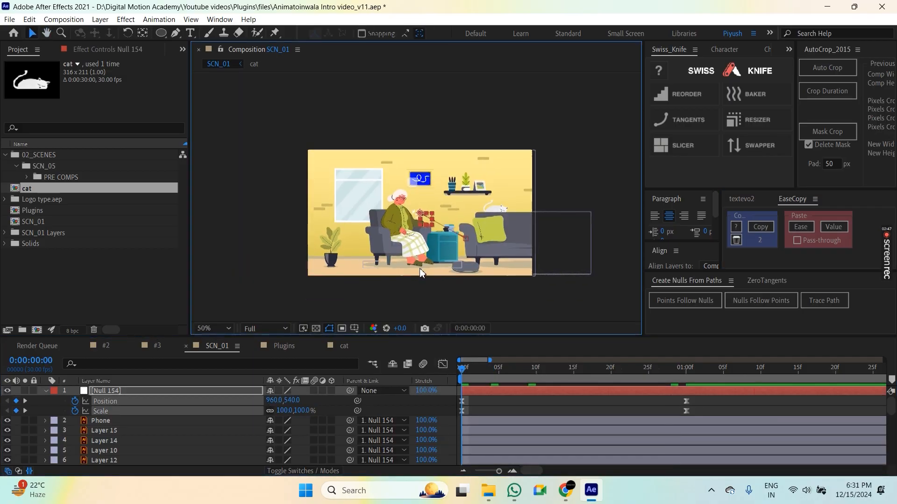
key("space")
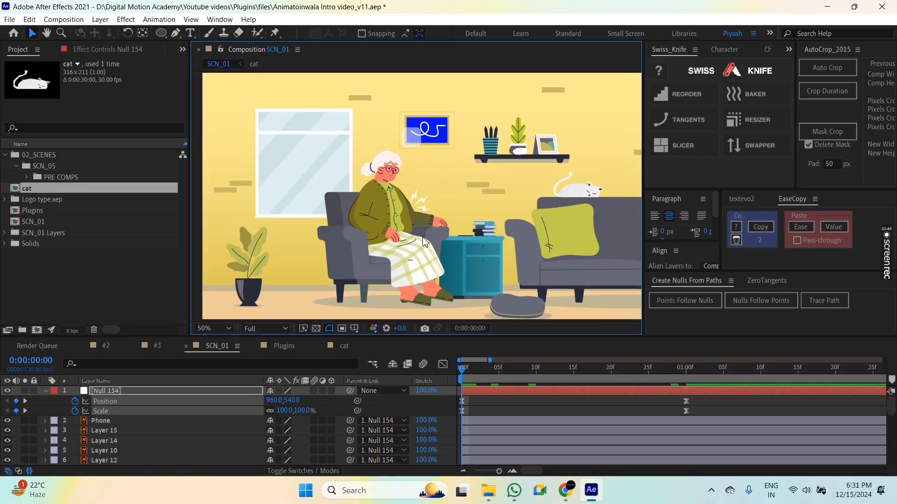
key("space")
scroll(564, 399, "down", 3)
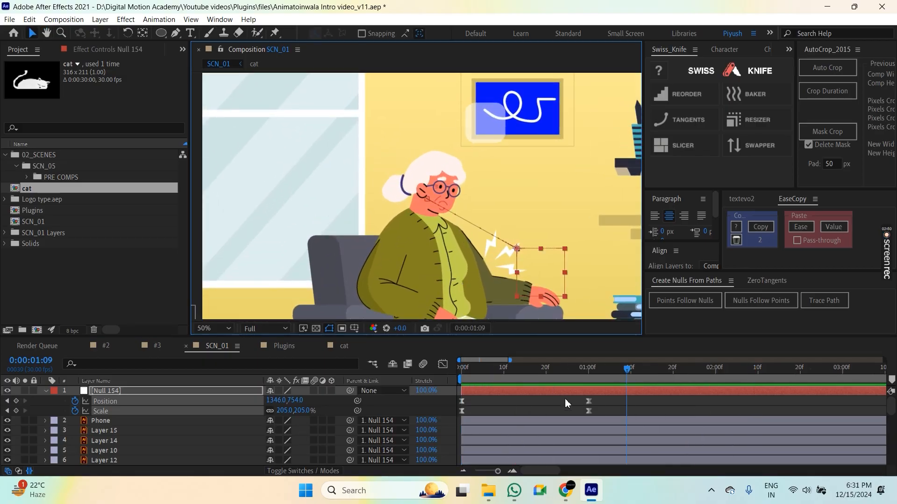
Check Null 154's Position and Scale speed curves in the Graph Editor again, and go back to the keyframes.
left_click(443, 364)
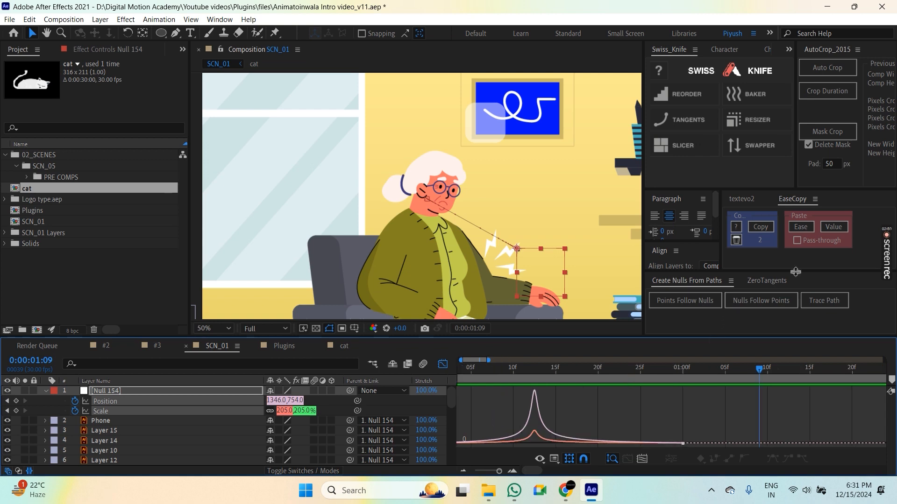
left_click(443, 364)
scroll(520, 396, "down", 2)
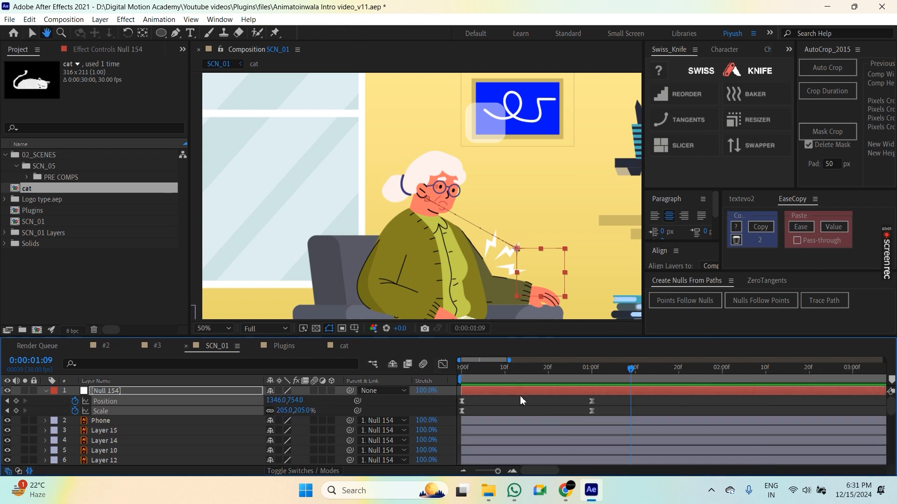
Go to the first frame, select Layer 14, and show the Effects & Presets panel with its search ready.
key("Home")
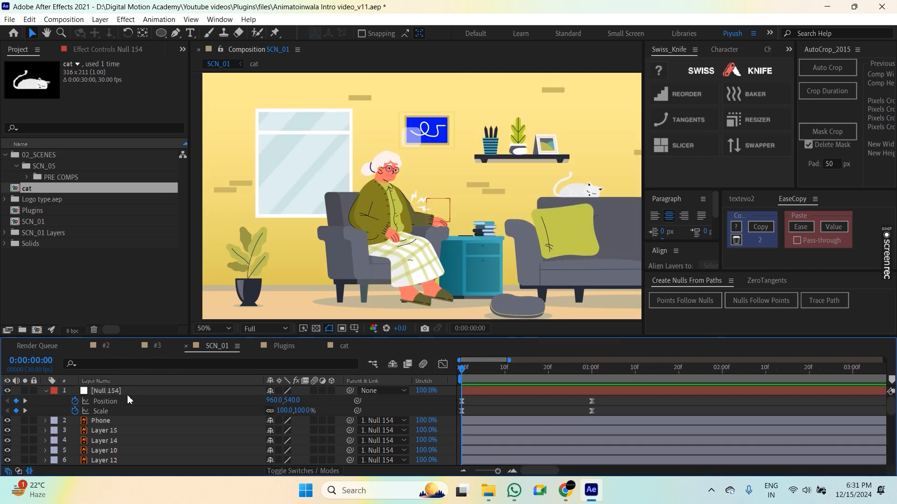
scroll(119, 407, "down", 1)
left_click(111, 413)
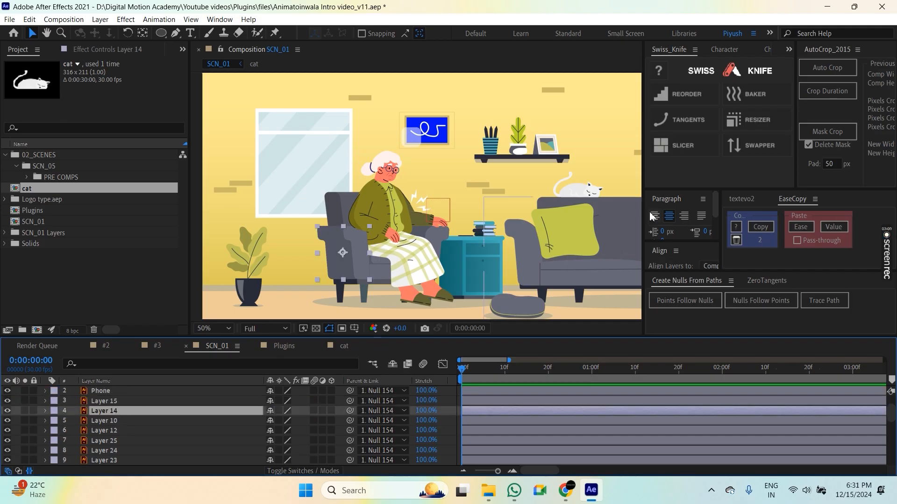
left_click_drag(645, 212, 671, 213)
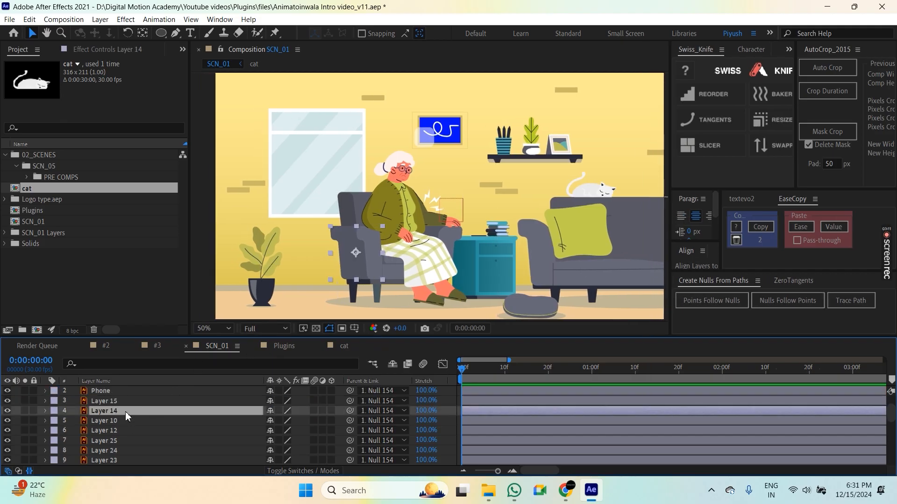
left_click(218, 20)
left_click(271, 226)
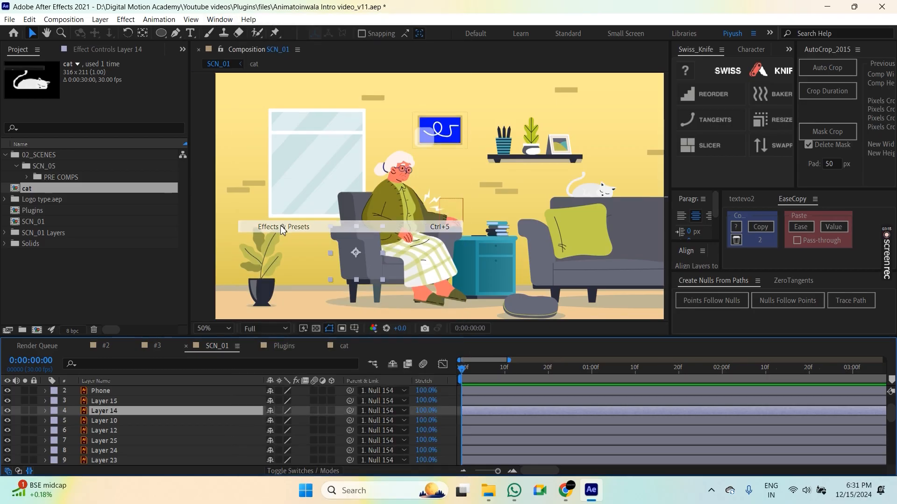
left_click(223, 66)
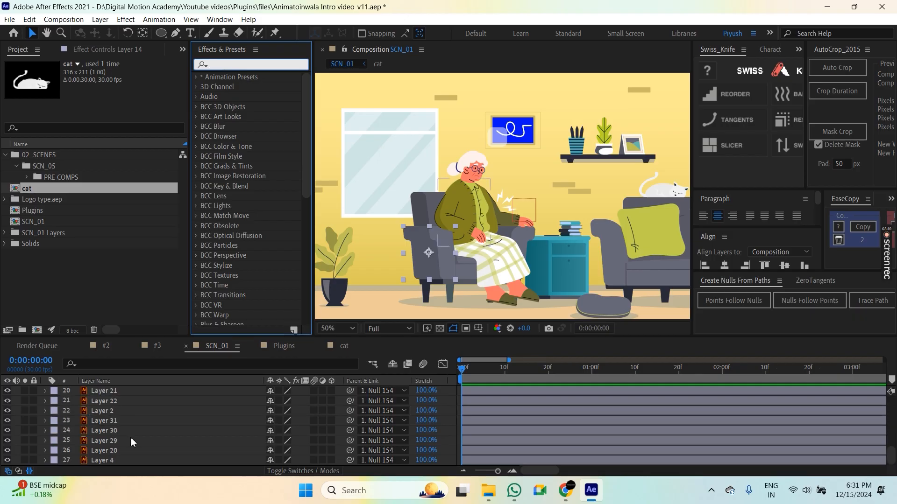
Search the effects for "gaus" and apply Gaussian Blur to Layer 4.
scroll(122, 444, "down", 6)
left_click(117, 460)
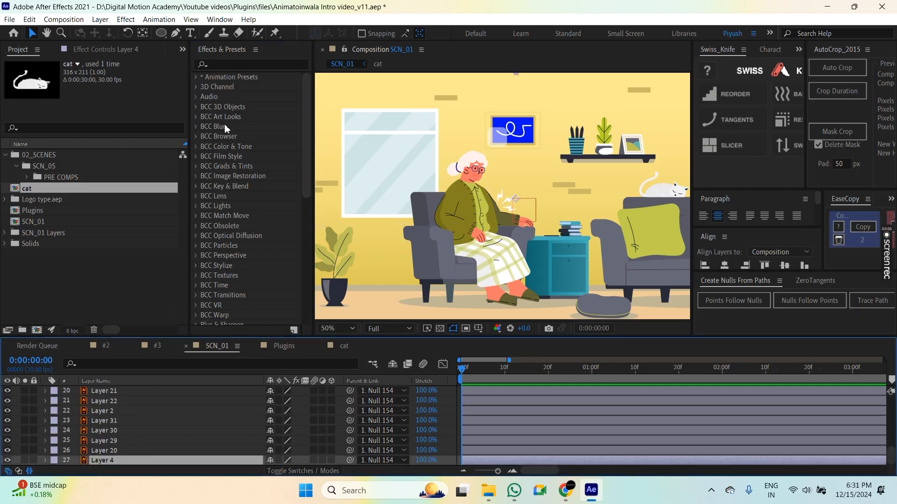
left_click(220, 66)
type("gaus")
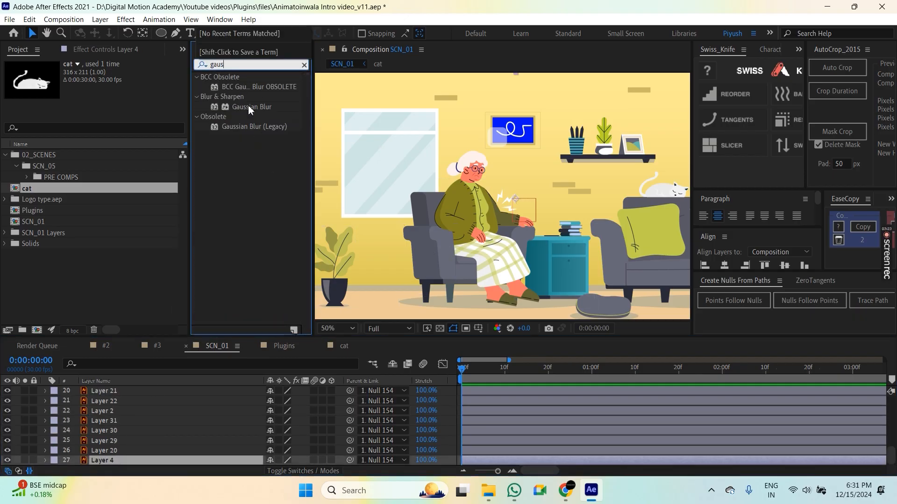
double_click(250, 107)
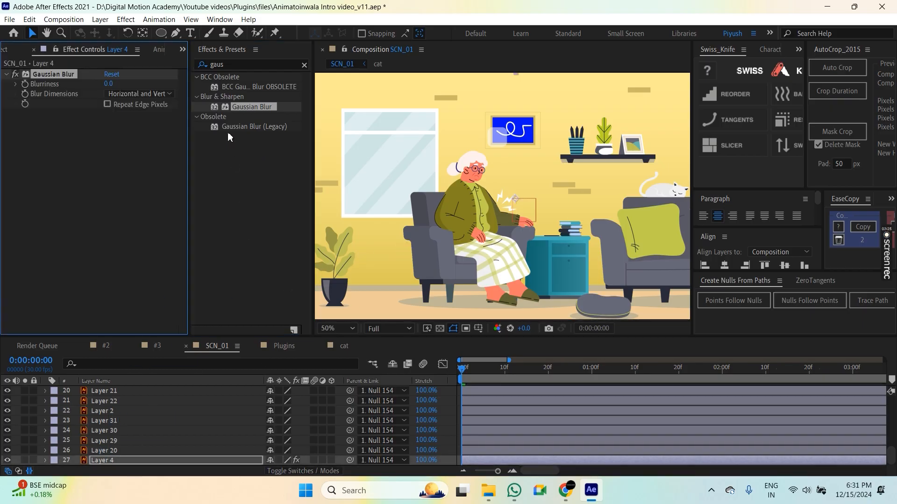
Undo the Gaussian Blur on Layer 4 and close the Effects & Presets panel.
key("space")
right_click(236, 52)
left_click(262, 57)
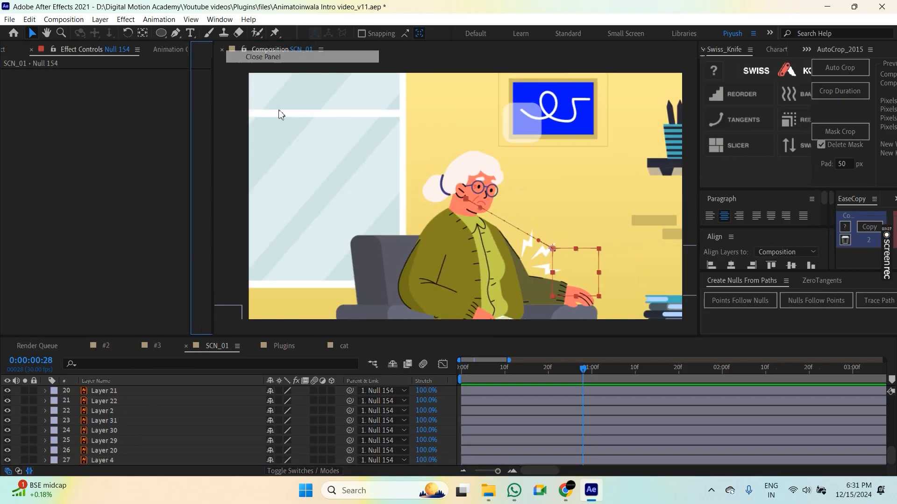
Select Layer 4, set the current time to frame 4, and apply Gaussian Blur through the FX Console quick search.
scroll(444, 273, "down", 2)
left_click(127, 462)
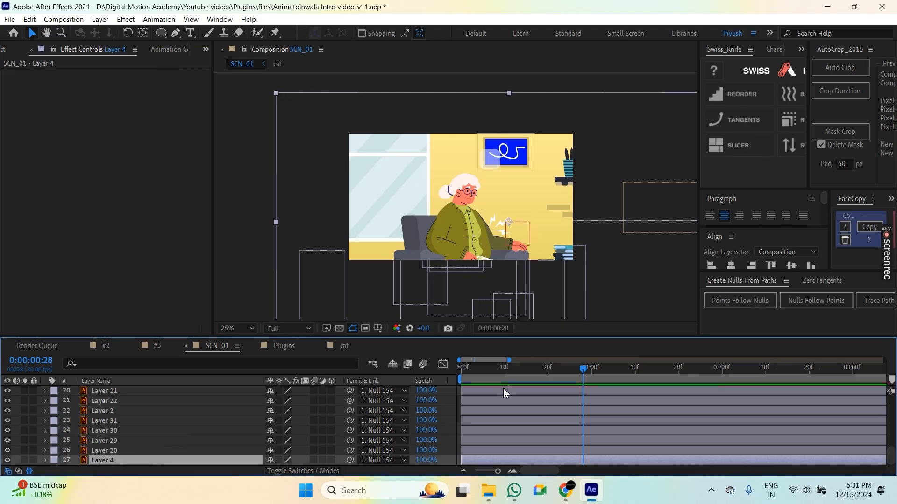
left_click(492, 369)
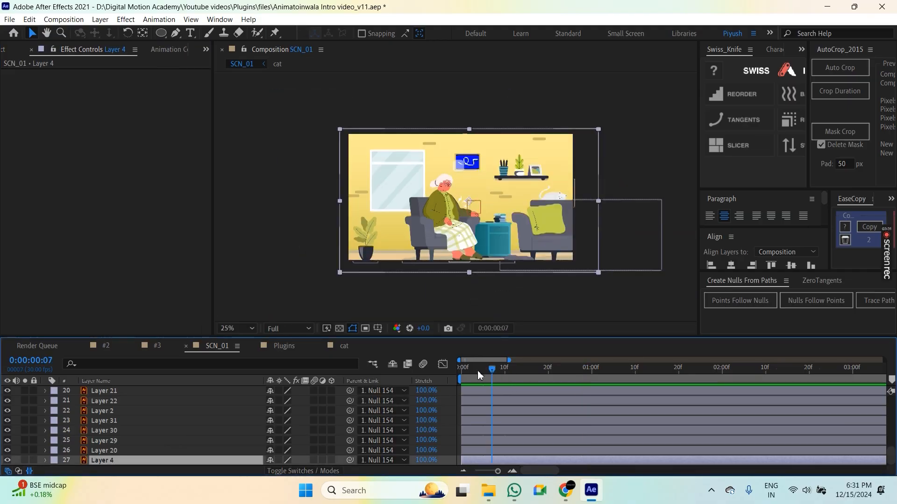
left_click(479, 371)
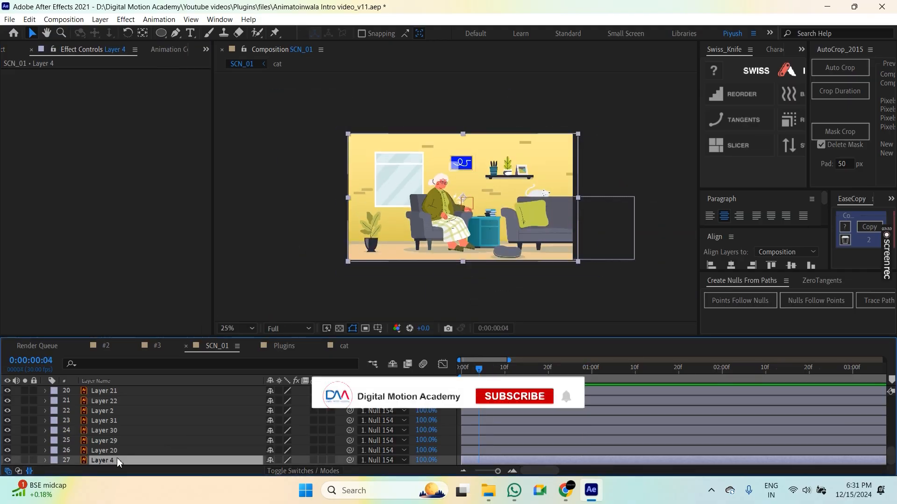
key("ctrl+space")
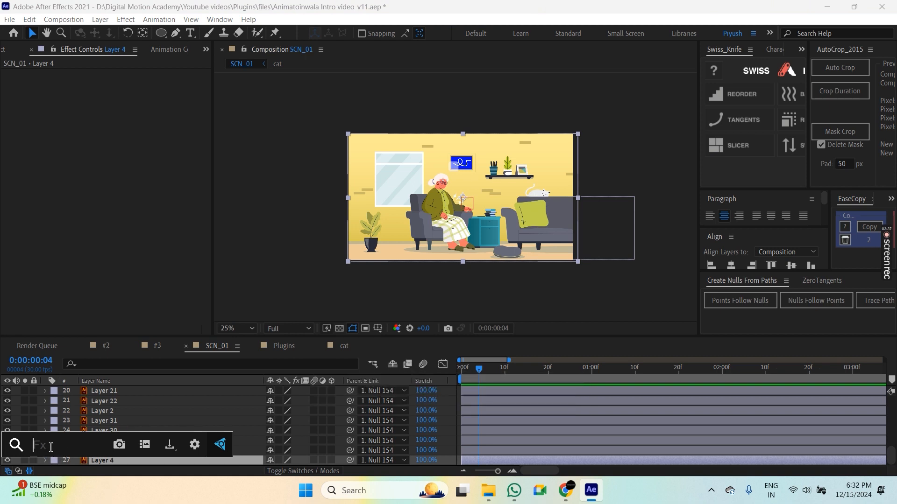
type("gauss")
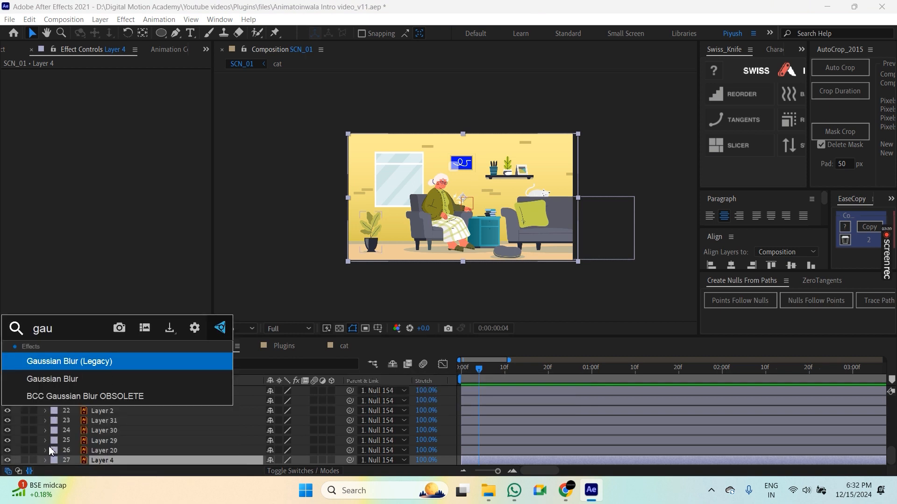
left_click(75, 379)
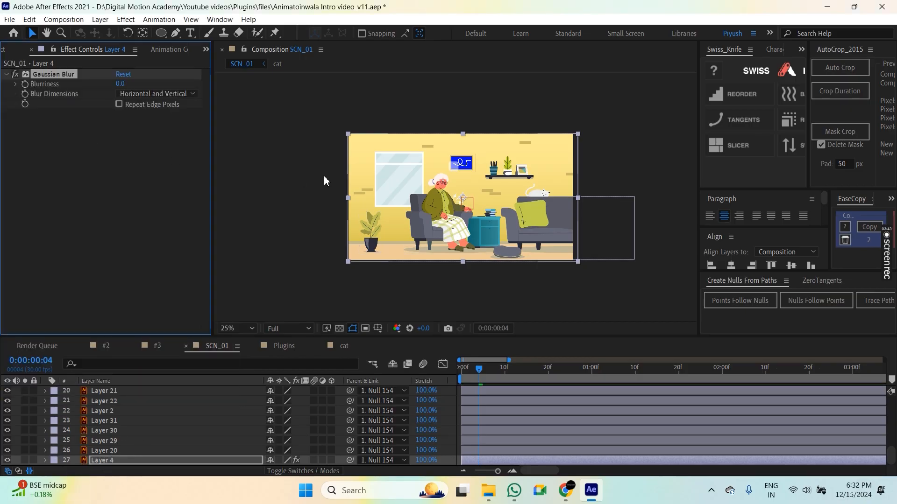
left_click(220, 19)
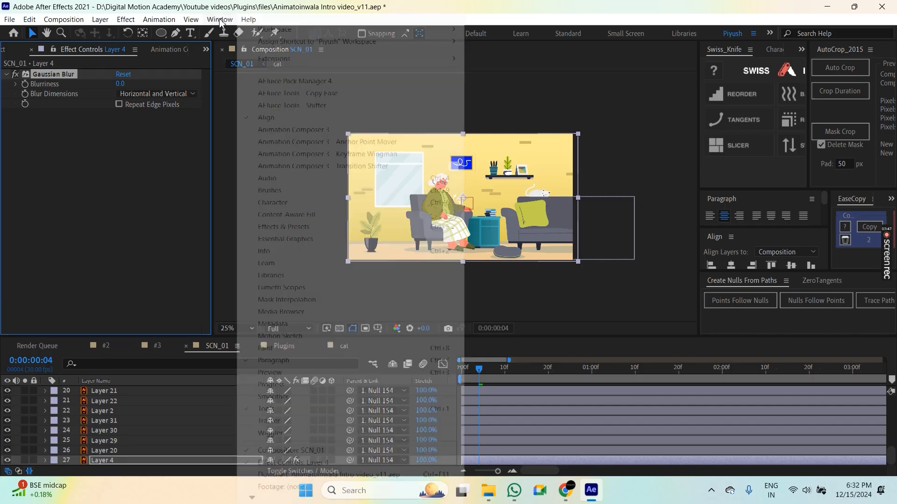
left_click(322, 276)
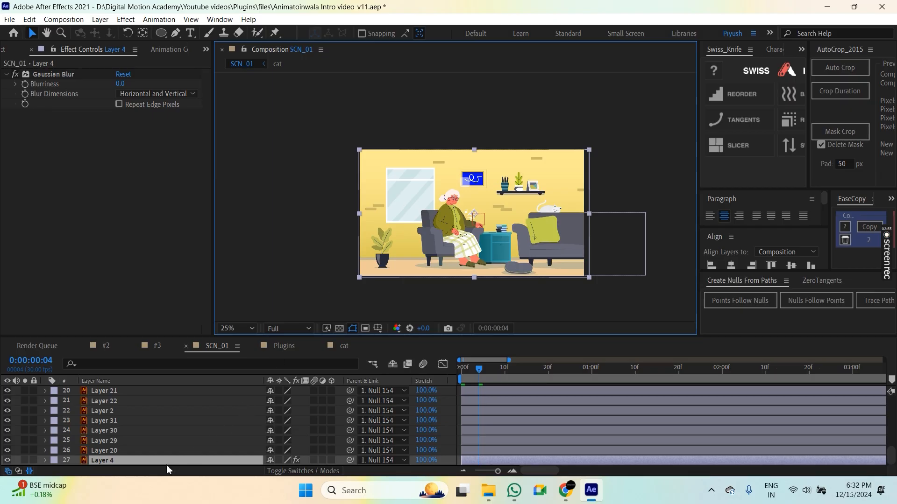
left_click(125, 462)
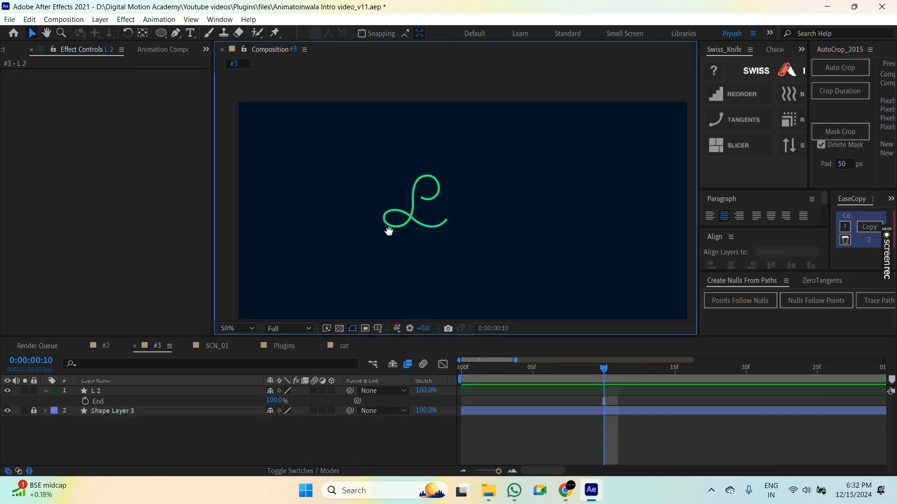
left_click_drag(388, 230, 384, 194)
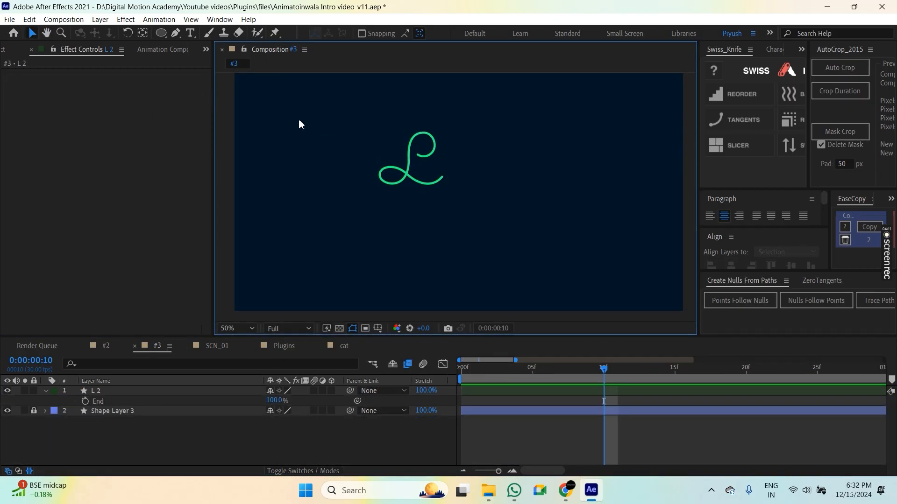
left_click(402, 172)
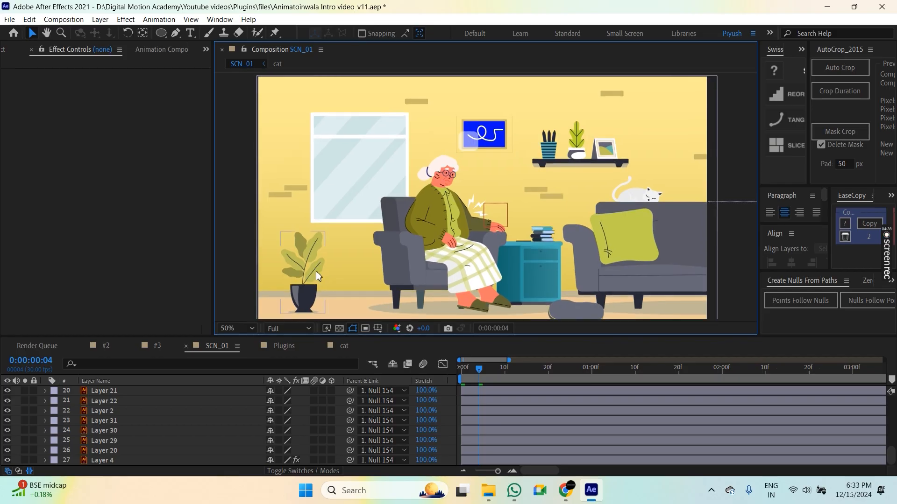
Select the potted plant's Layer 20 in SCN_01 and open its original artwork in Illustrator.
left_click(108, 448)
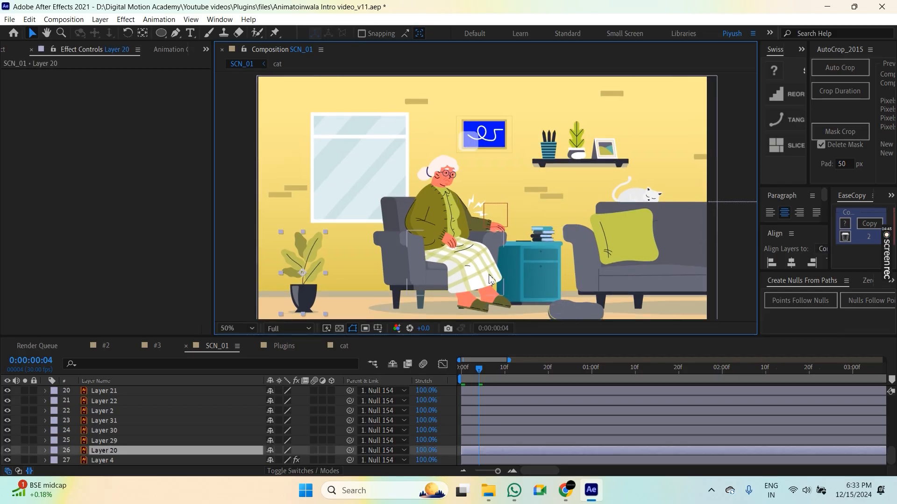
left_click(116, 453)
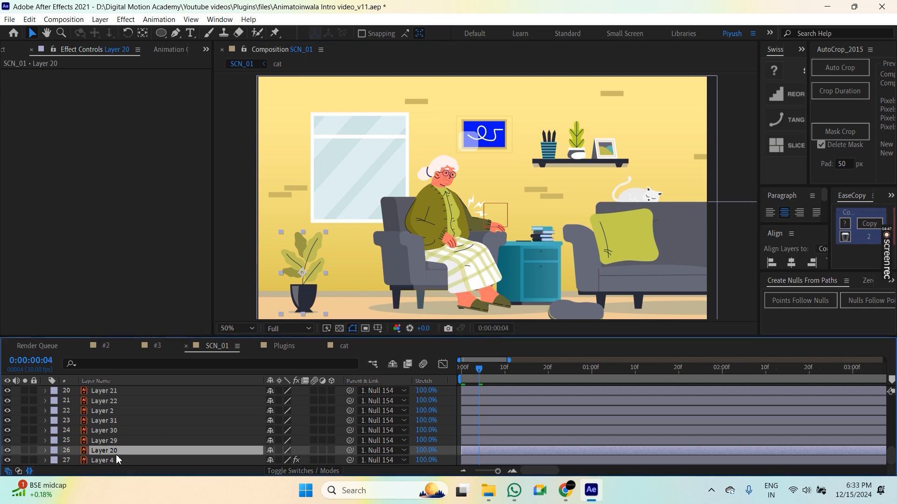
key("ctrl+e")
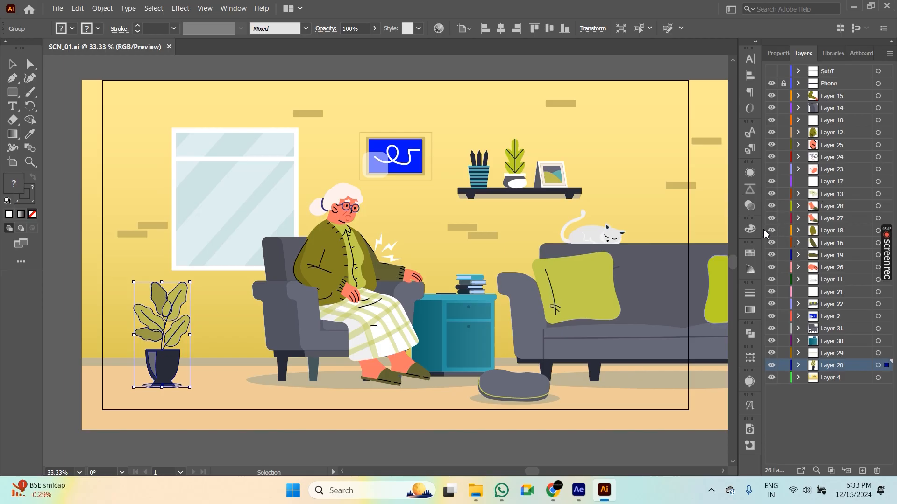
Push the selected potted plant to After Effects with Overlord, and try moving the imported shape layer in front of the window before undoing it.
left_click(750, 189)
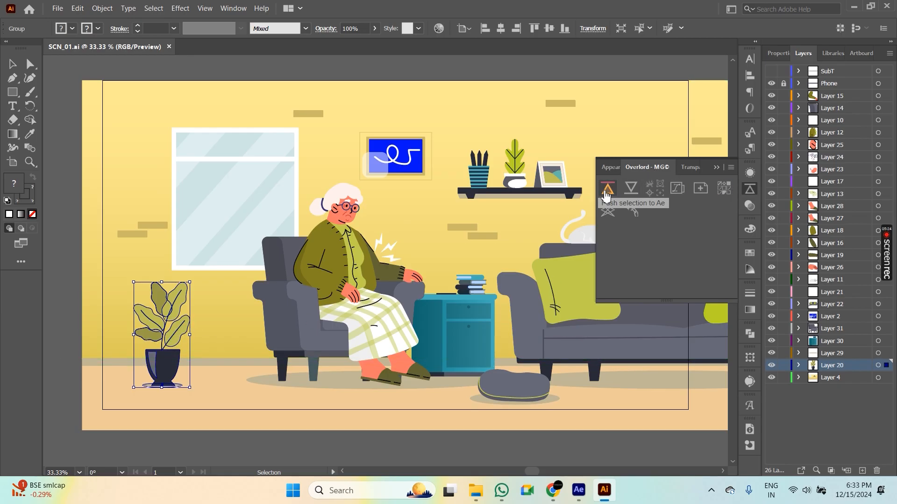
left_click(607, 192)
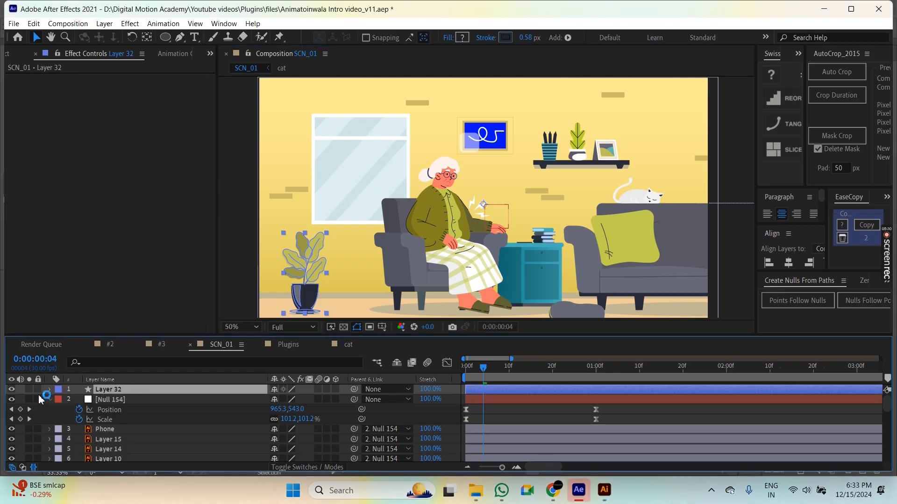
left_click_drag(303, 284, 339, 217)
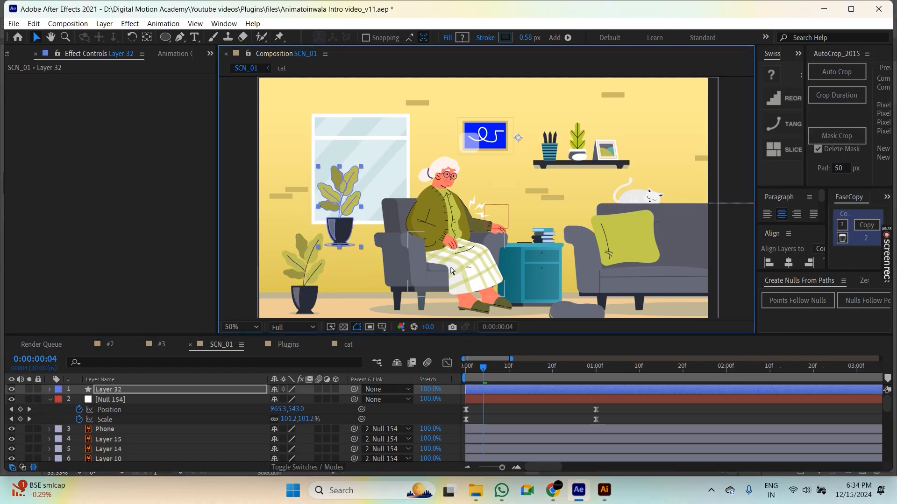
key("ctrl+z")
Switch to Illustrator and examine how the woman's head and the sofa are grouped by selecting each one.
key("alt+Tab")
scroll(346, 216, "up", 1)
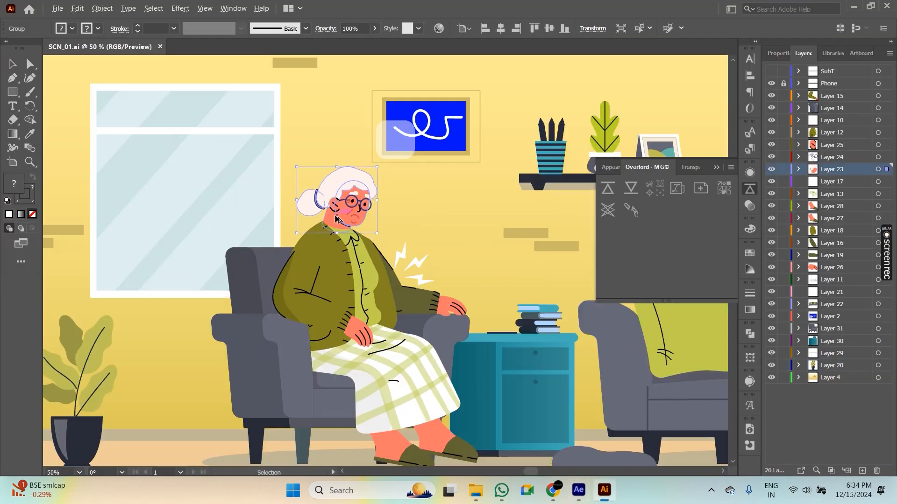
double_click(347, 216)
key("Escape")
left_click(348, 205)
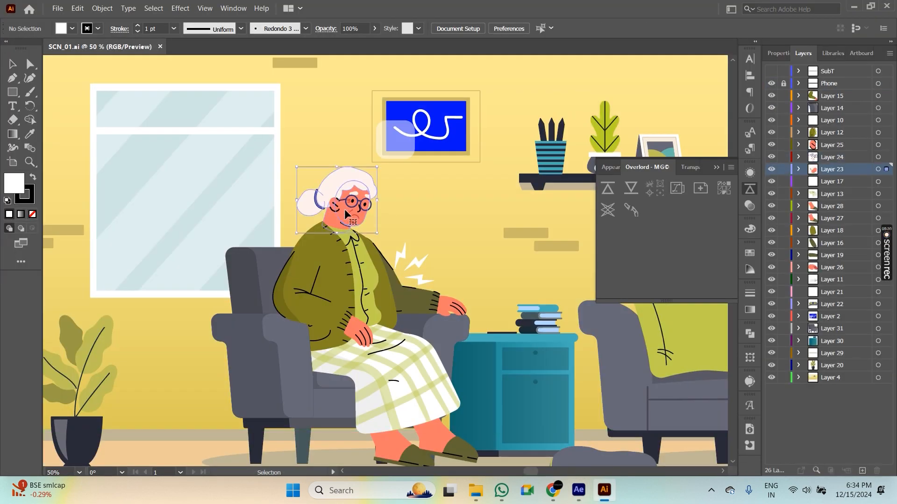
scroll(365, 261, "down", 1)
scroll(365, 261, "down", 1)
scroll(397, 280, "right", 2)
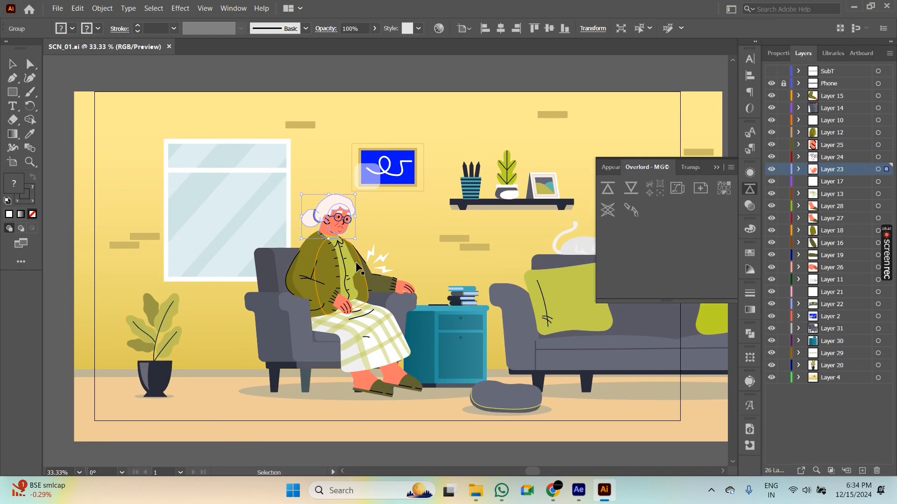
scroll(443, 308, "right", 4)
left_click(462, 319)
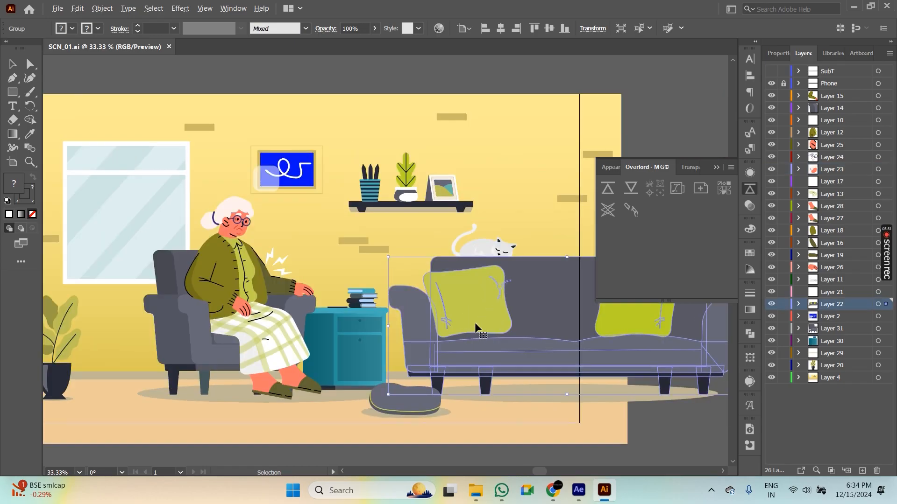
Examine how the seated woman's face details and hair are grouped across layers by selecting each one.
scroll(422, 321, "left", 2)
scroll(430, 324, "left", 1)
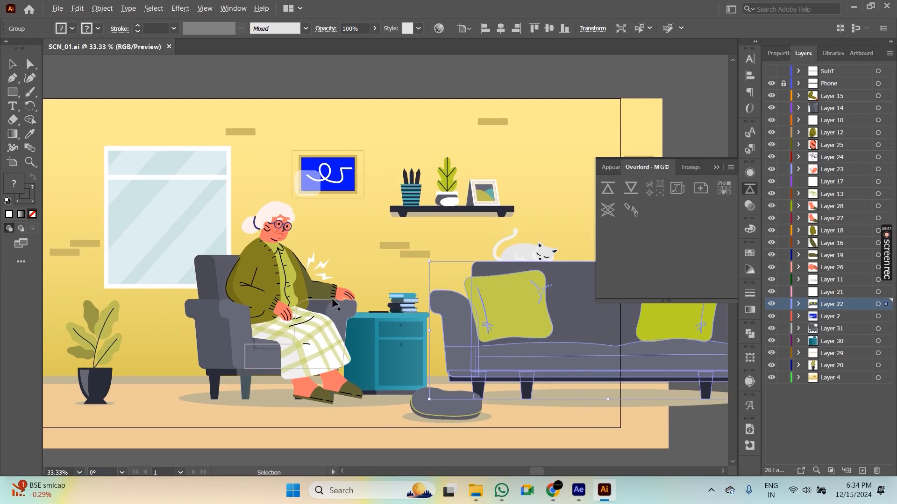
scroll(289, 280, "up", 1)
left_click(306, 220)
scroll(301, 251, "up", 1)
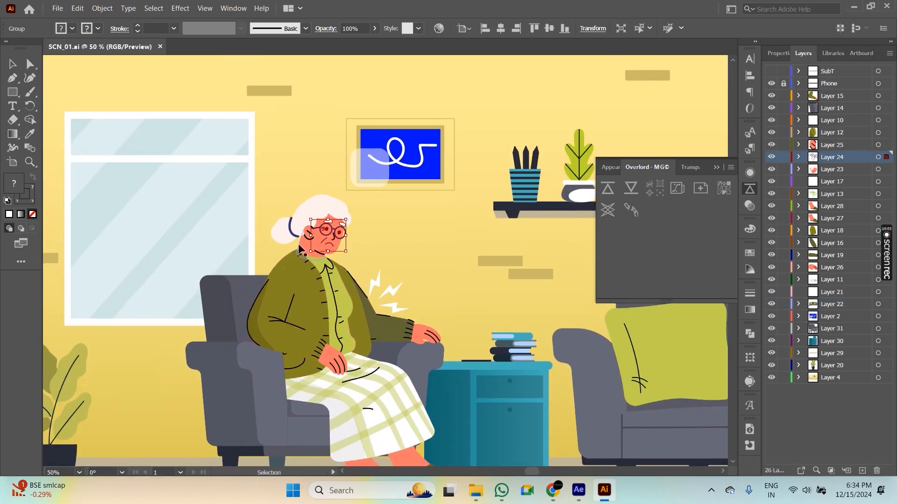
left_click(282, 230)
scroll(346, 252, "down", 1)
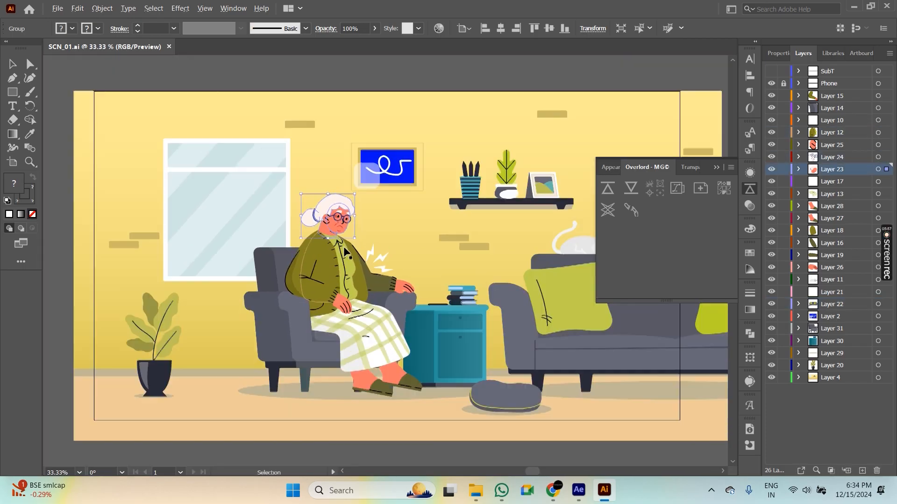
Switch to After Effects and bring up the Create Nulls From Paths script for composition #3.
key("alt+Tab")
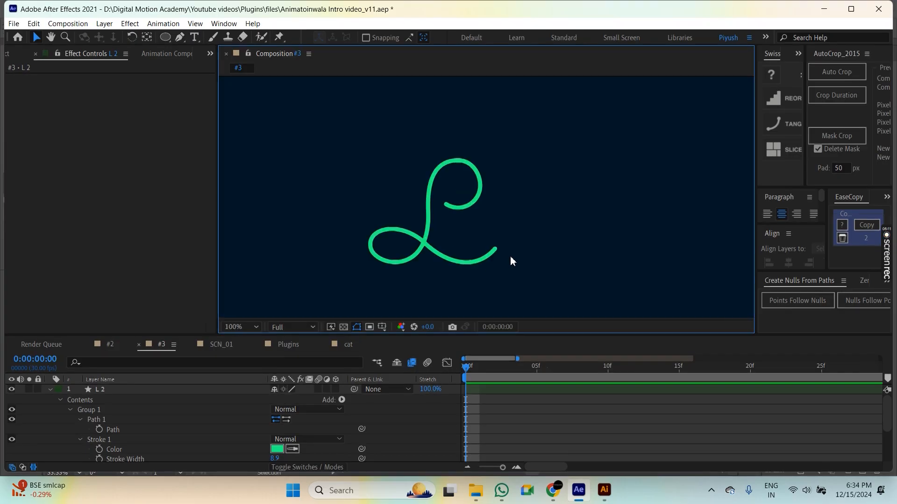
left_click_drag(510, 256, 503, 246)
left_click(225, 25)
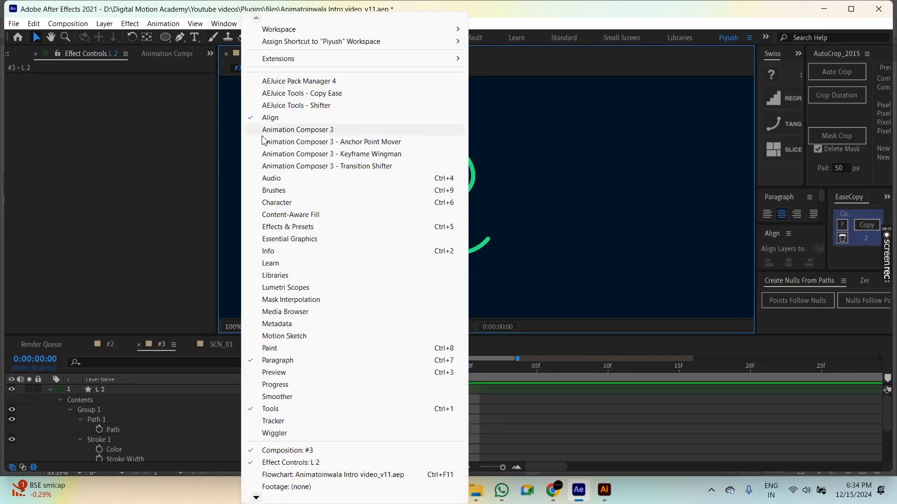
mouse_move(256, 498)
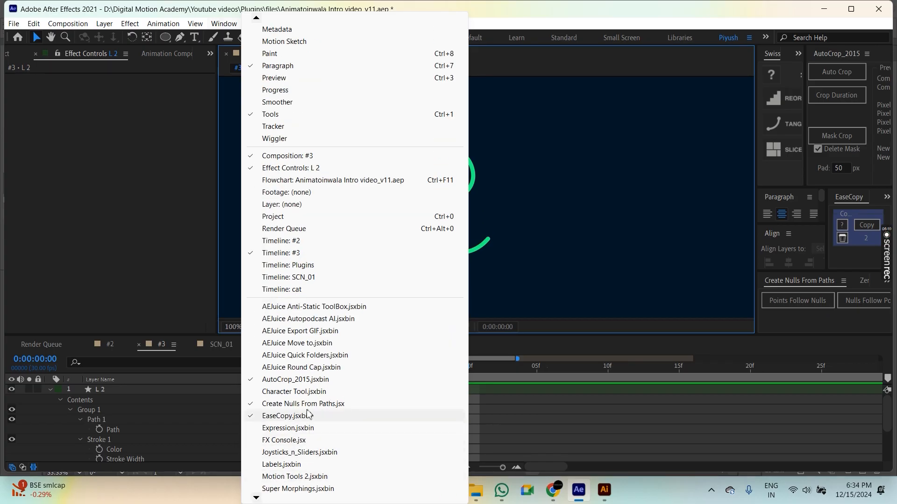
left_click(280, 404)
left_click_drag(416, 161, 386, 182)
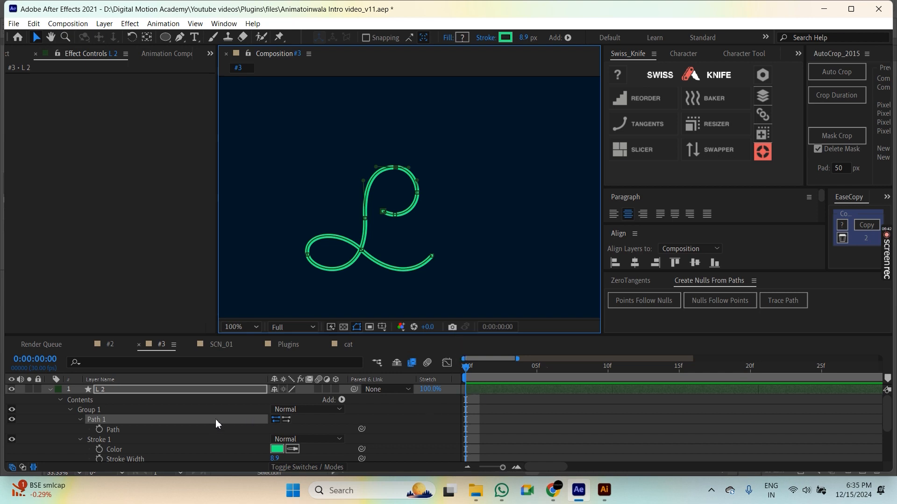
Add Trim Paths to the L 2 shape and animate its End from 0% at frame 0 to a higher value at frame 20.
left_click(146, 408)
left_click(343, 400)
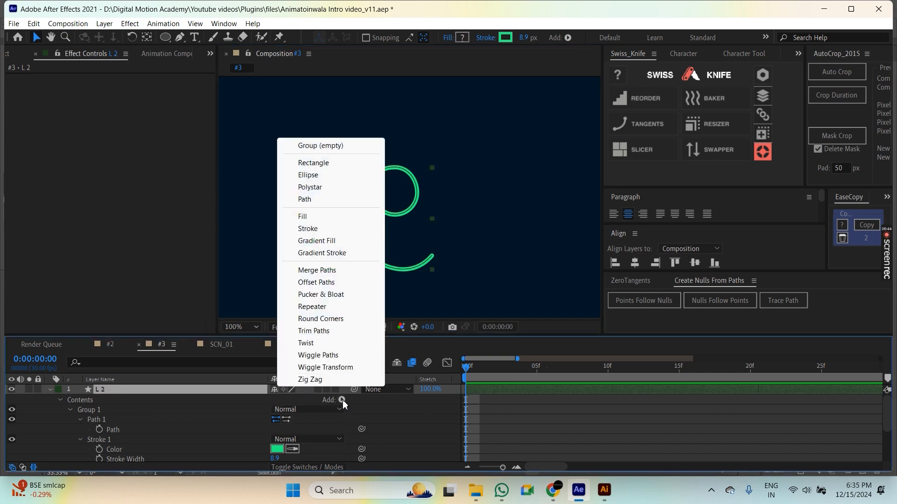
left_click(318, 338)
scroll(71, 430, "down", 1)
left_click(70, 427)
left_click_drag(279, 437, 224, 438)
left_click(89, 438)
key("shift+Page_Down")
key("shift+Page_Down")
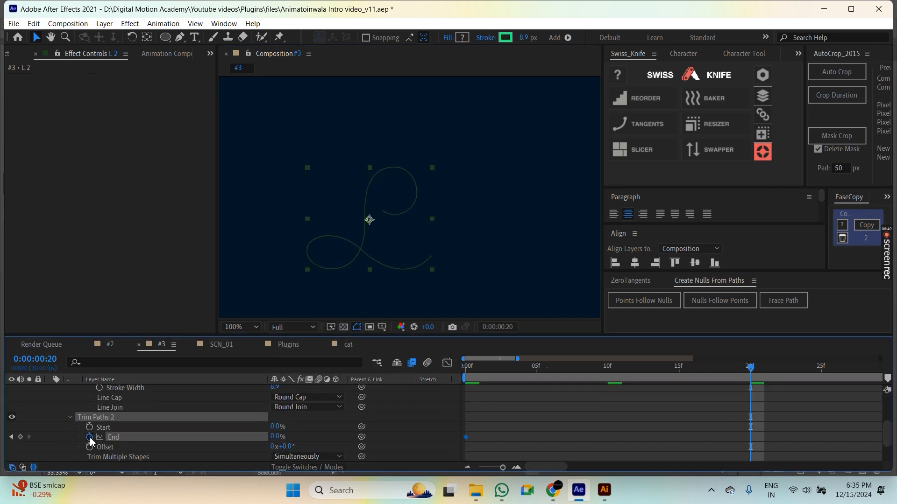
left_click_drag(281, 438, 340, 441)
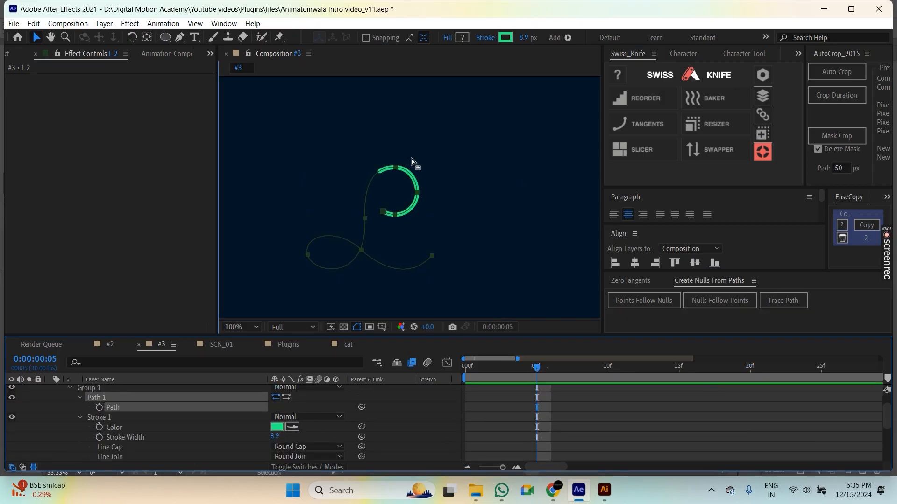
Try moving the top vertex of the L 2 path upward at frame 5, and undo the move.
left_click(387, 177)
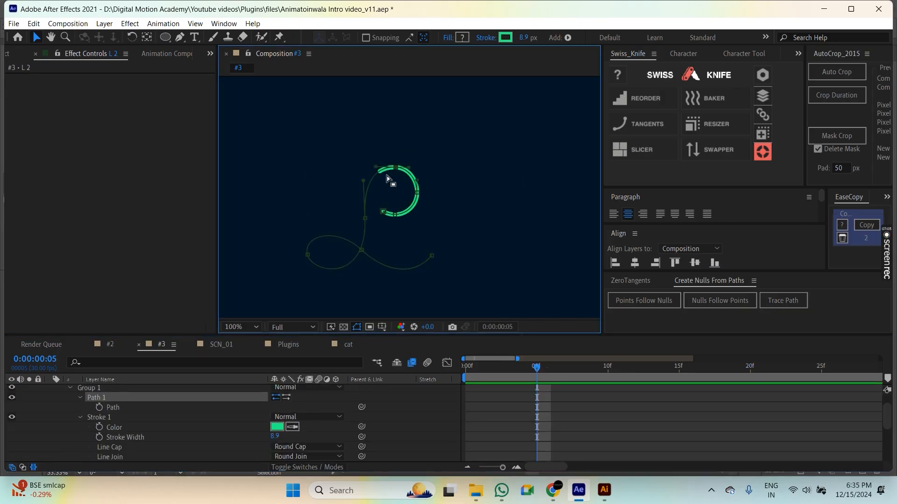
scroll(388, 179, "up", 2)
left_click_drag(400, 176, 404, 131)
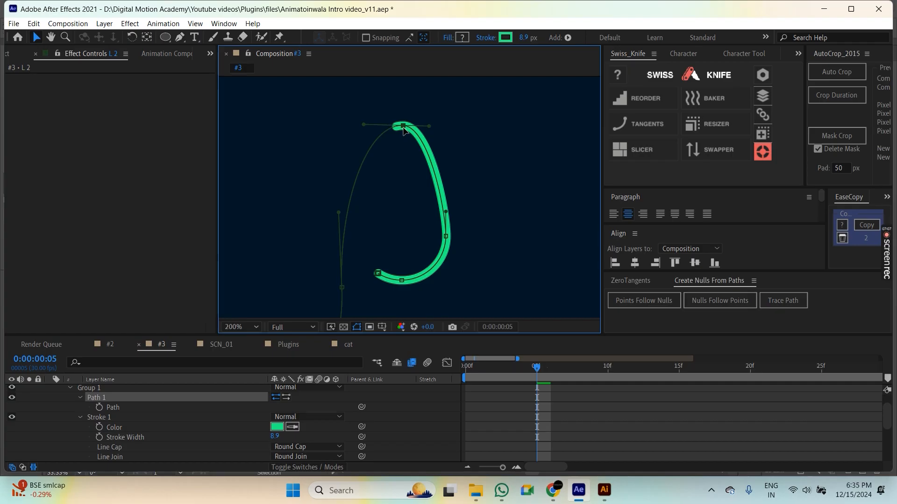
key("ctrl+z")
scroll(427, 202, "down", 1)
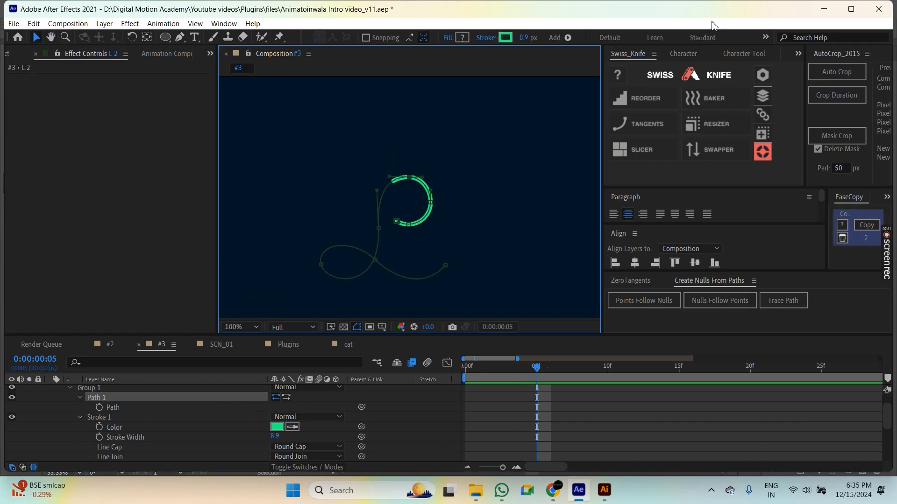
Bring up Motion Tools 2 and enlarge its panel so all its functions are shown.
scroll(682, 51, "down", 3)
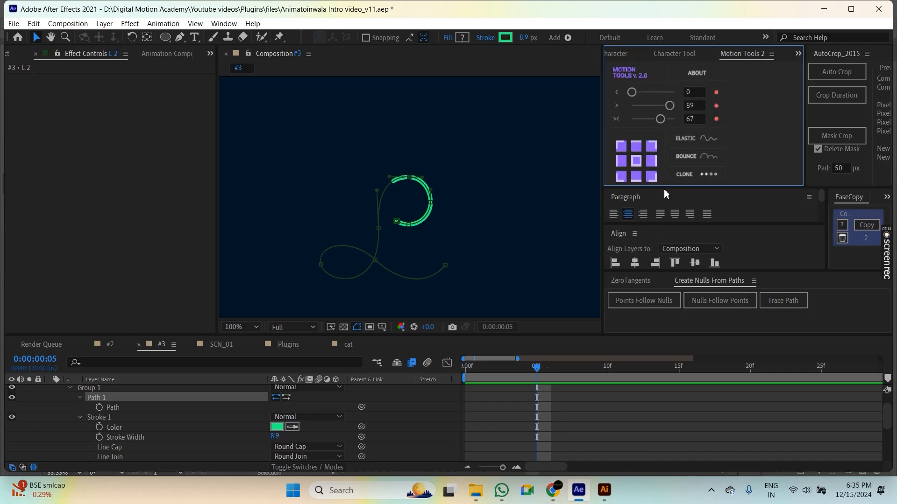
left_click_drag(664, 190, 665, 237)
scroll(139, 419, "up", 2)
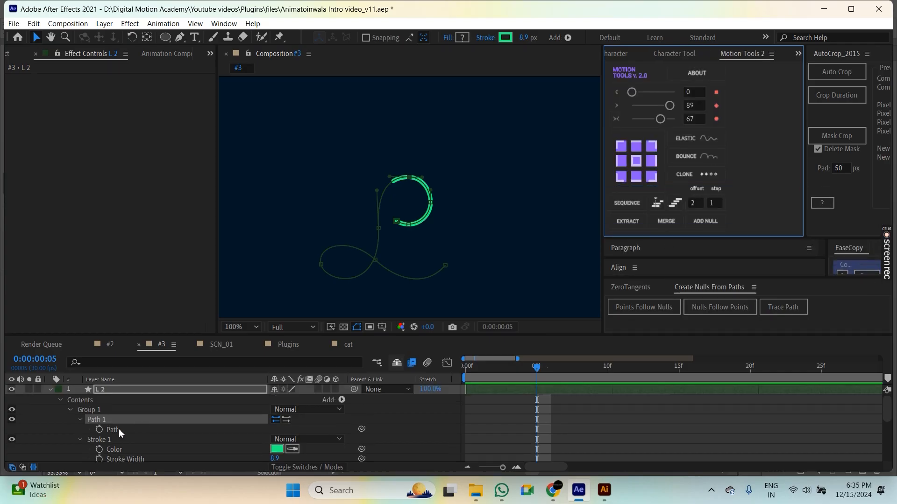
Select the Path property of L 2 and create control nulls for its vertices with Points Follow Nulls.
left_click(117, 429)
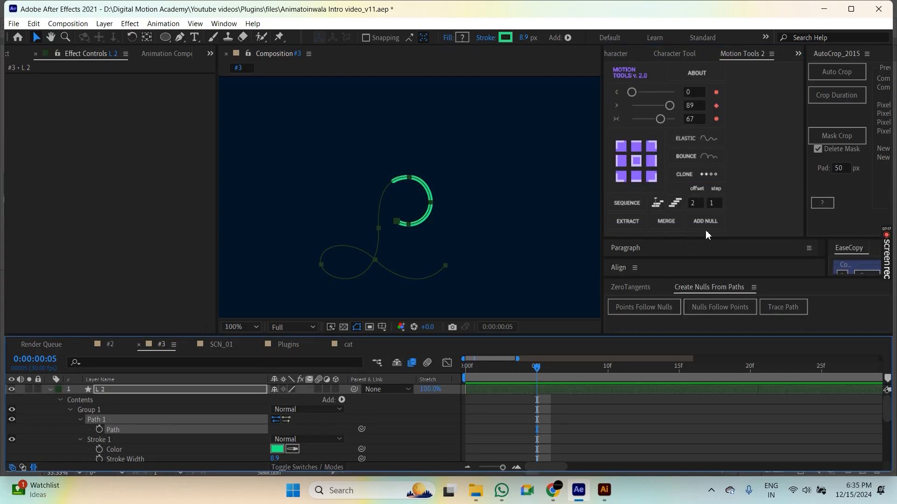
left_click(657, 308)
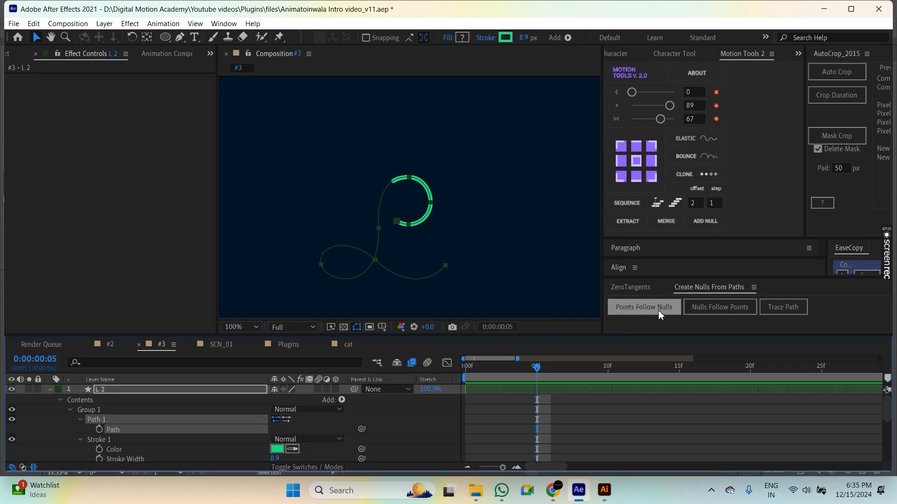
scroll(116, 425, "down", 3)
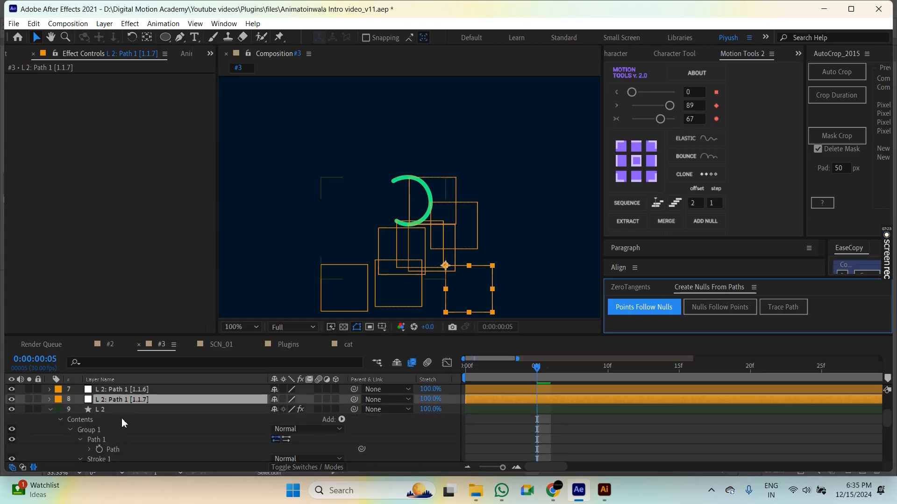
Keyframe the top vertex null's Position at frames 5 and 15, and raise it at frame 5 to about Y 182.6.
left_click_drag(418, 188, 442, 197)
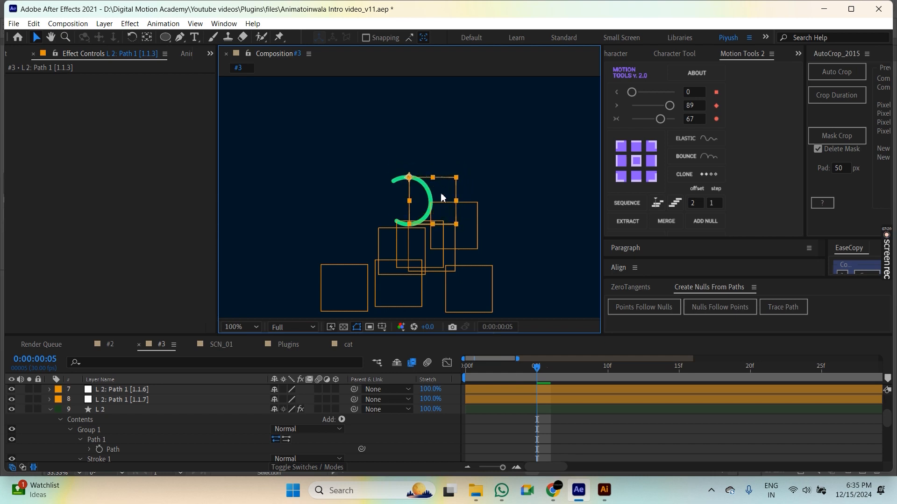
scroll(509, 394, "up", 2)
left_click(469, 377)
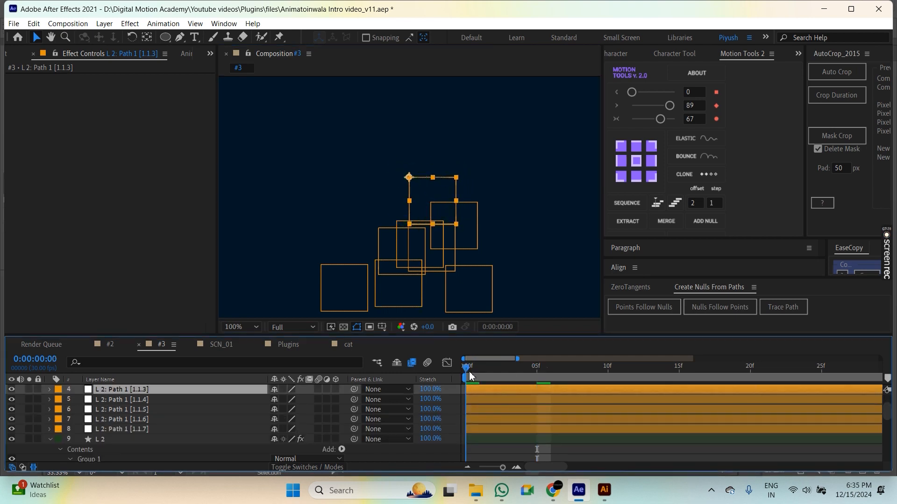
left_click_drag(494, 375, 543, 384)
key("p")
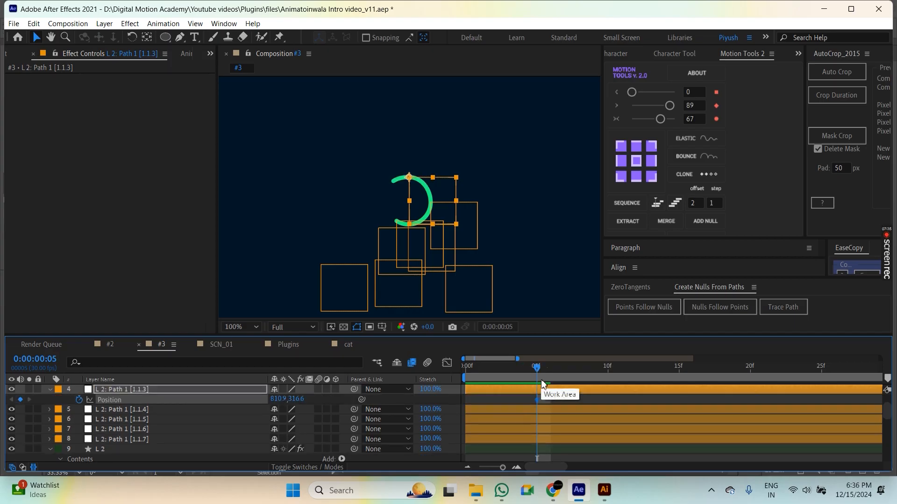
key("space")
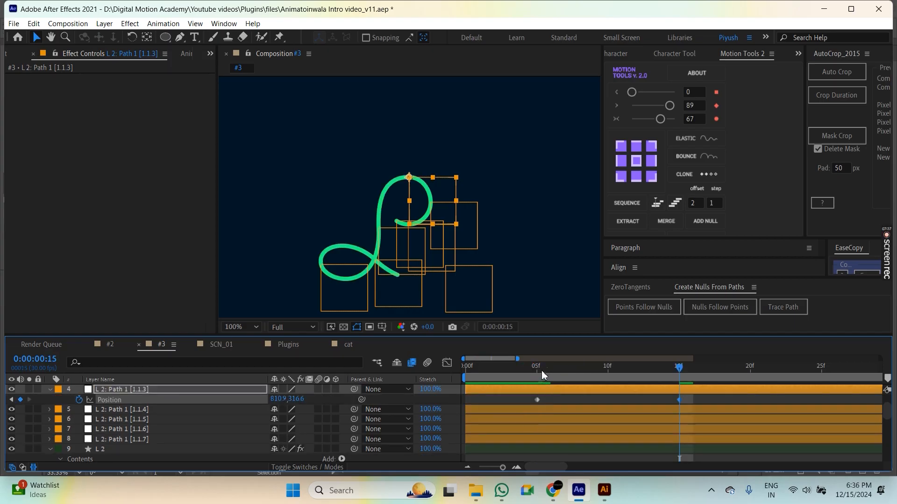
left_click(542, 372)
left_click_drag(423, 205, 421, 140)
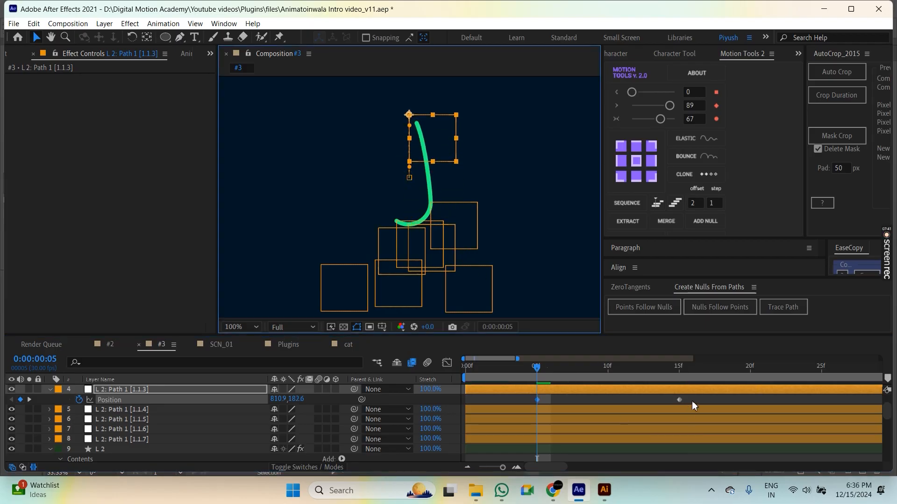
Apply Easy Ease to the null's Position keyframes and reset the frame 15 keyframe to linear.
left_click_drag(692, 400, 523, 404)
key("F9")
left_click_drag(619, 400, 673, 409)
left_click(679, 400)
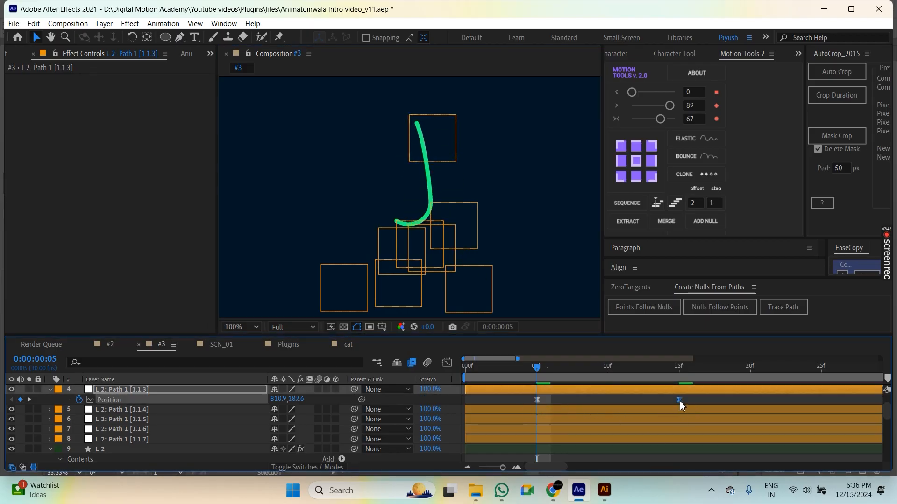
left_click(680, 400, "ctrl")
Apply the Motion Tools Elastic expression to the null's Position and preview the animation from the start.
left_click(684, 138)
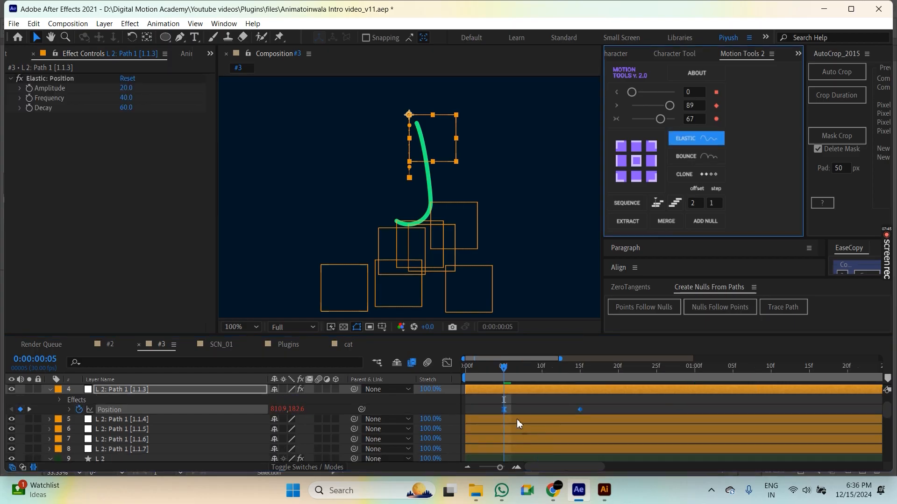
key("Home")
scroll(418, 270, "down", 1)
left_click(321, 211)
key("space")
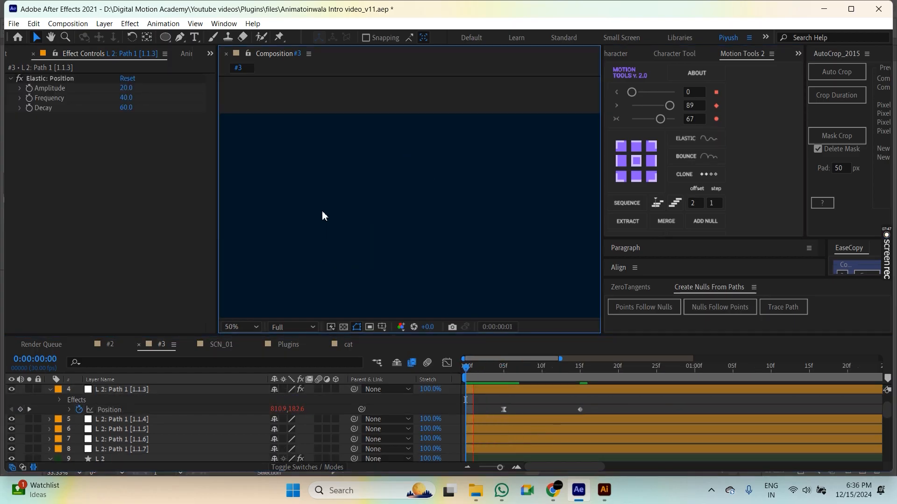
Shift the null's second Position keyframe to frame 8 and preview the faster bounce.
left_click_drag(578, 412, 534, 411)
key("space")
key("=")
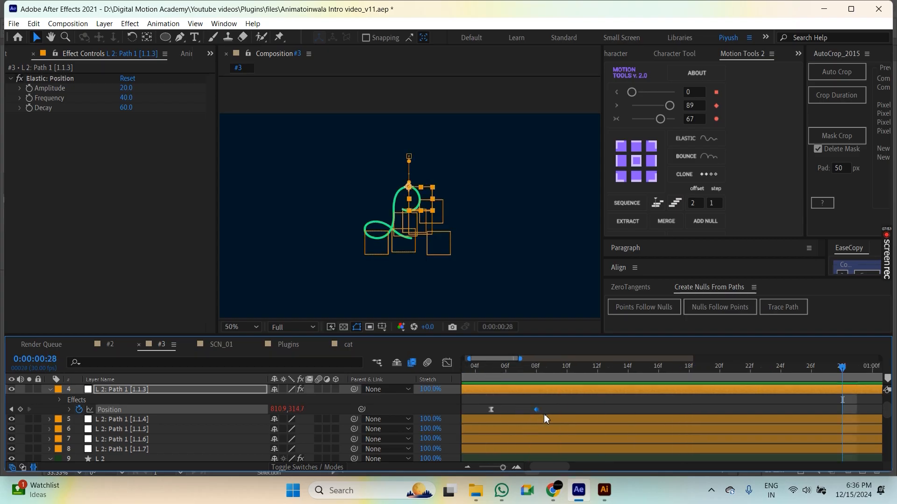
Lower the null at the frame 5 keyframe to about Y 224.6 and preview the animation from frame 0.
left_click(492, 366)
scroll(420, 164, "up", 2)
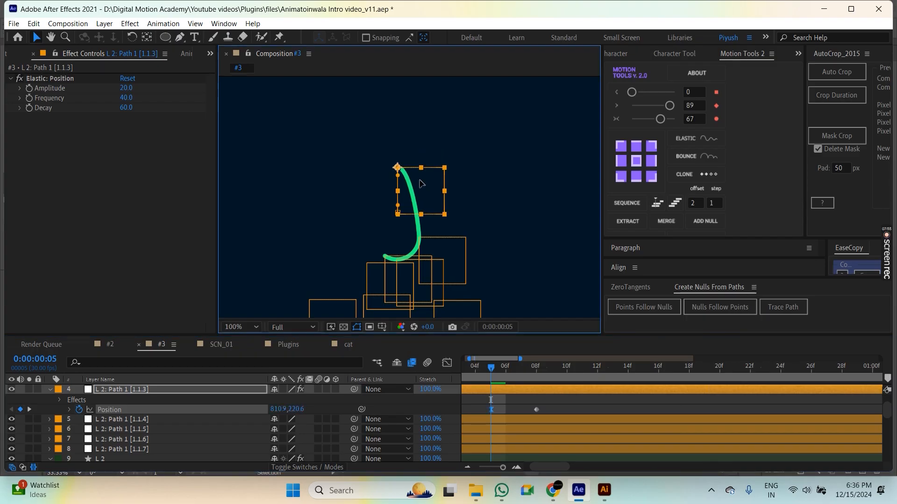
left_click_drag(480, 365, 434, 378)
scroll(453, 284, "down", 2)
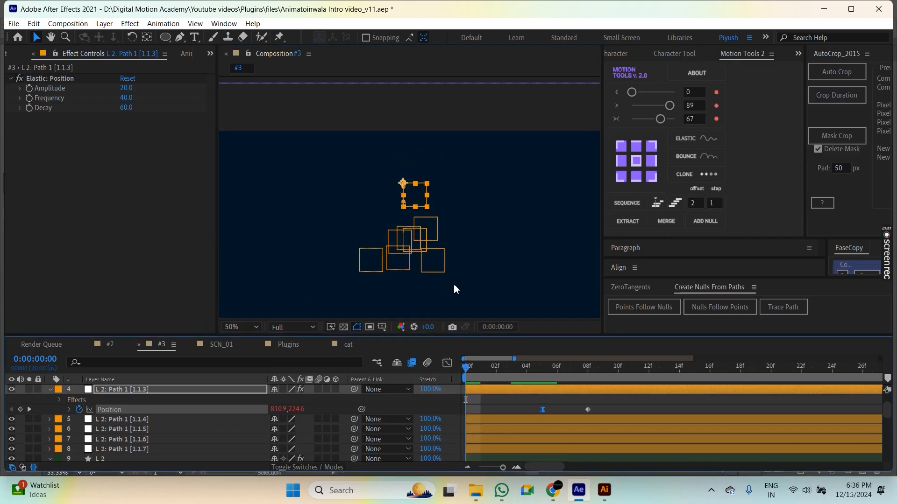
key("space")
scroll(514, 407, "down", 2)
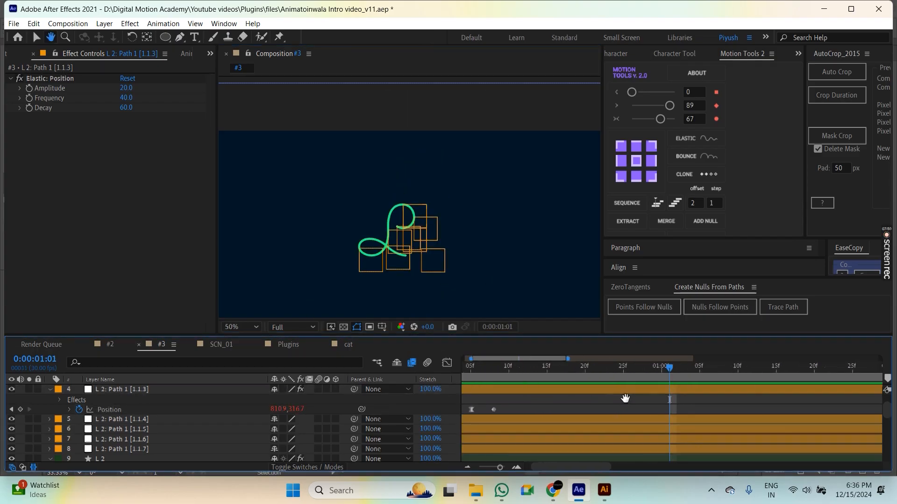
Move the null's second Position keyframe to frame 9 and preview the elastic motion again.
left_click_drag(515, 410, 522, 411)
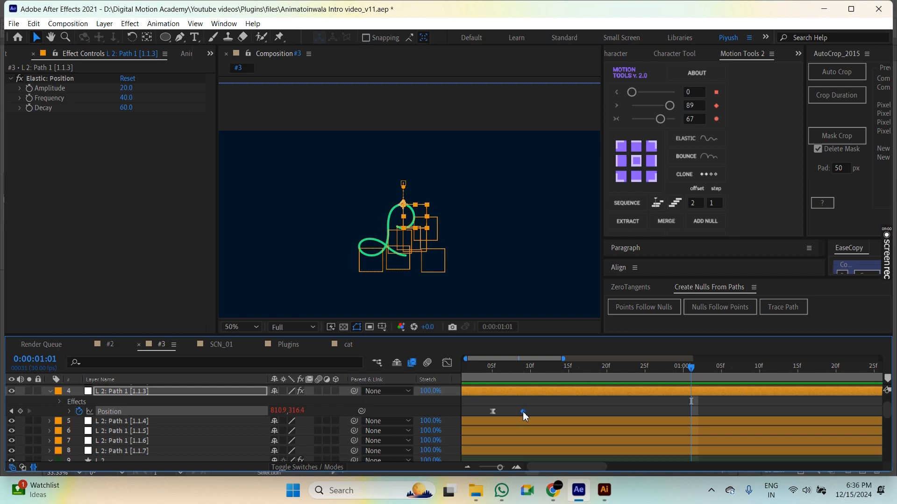
left_click(485, 368)
key("space")
scroll(513, 410, "down", 2)
left_click_drag(532, 412, 571, 414)
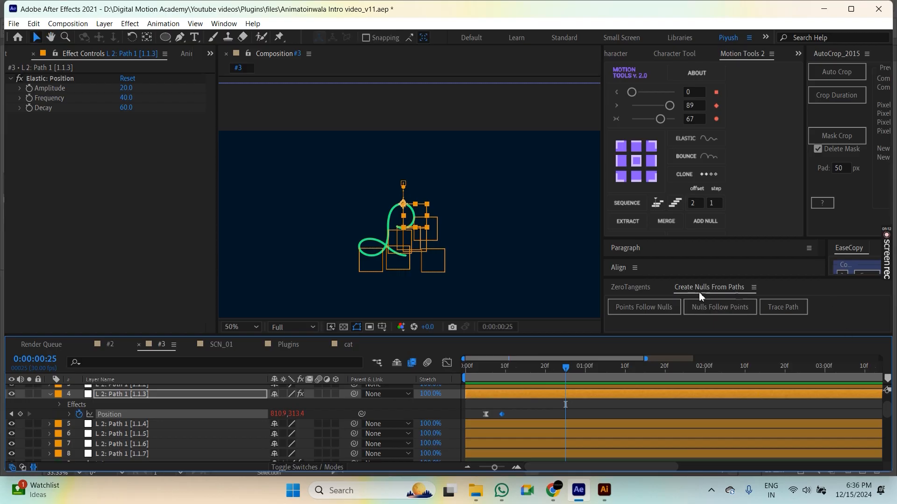
Preview the finished Logotype animation in composition #2, and return to the SCN_01 composition.
left_click(110, 345)
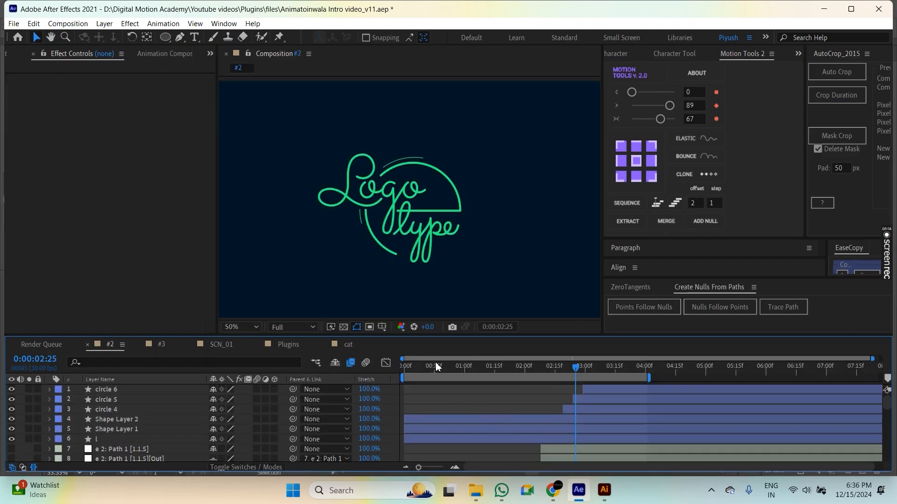
key("space")
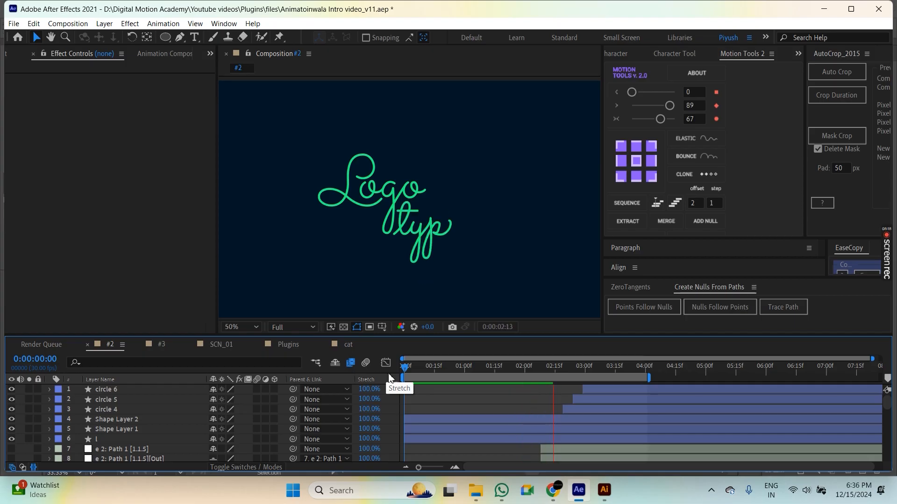
left_click(411, 371)
key("space")
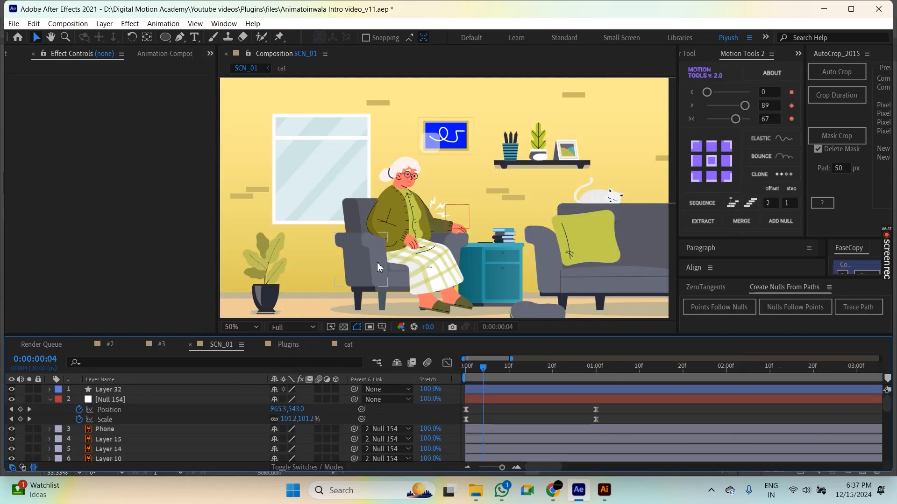
key("comma")
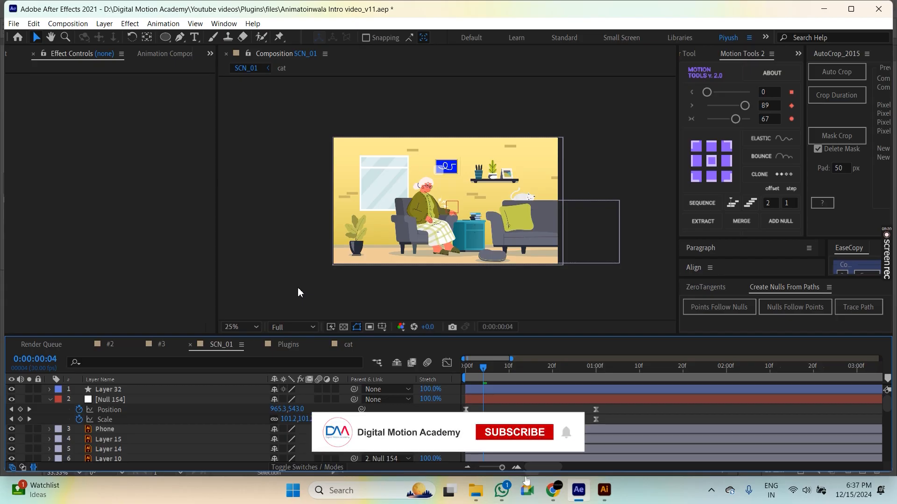